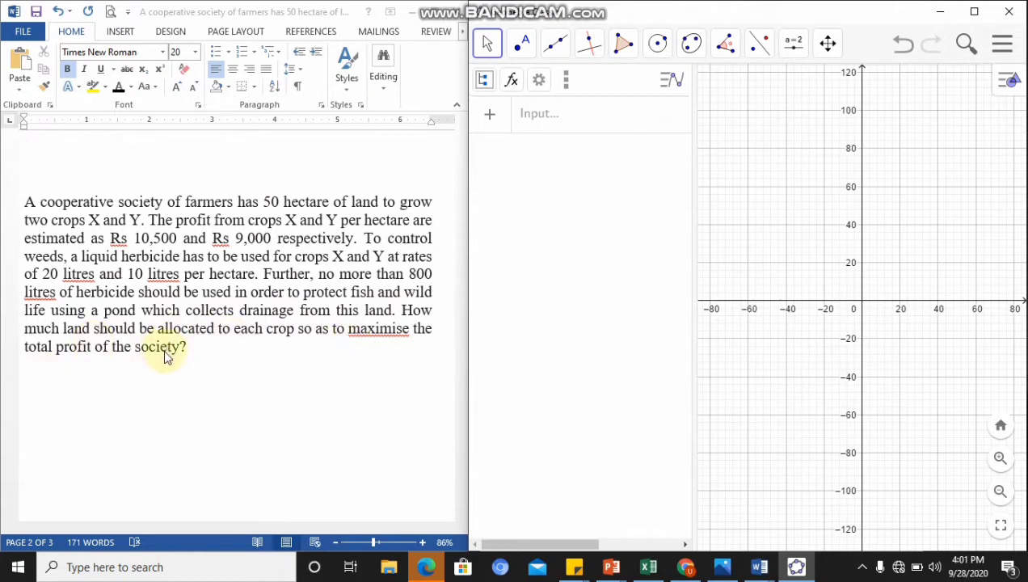
Review the farmers' crop problem alongside its solution table, checking the land limit, the herbicide limit and the profit function Z
left_click(434, 182)
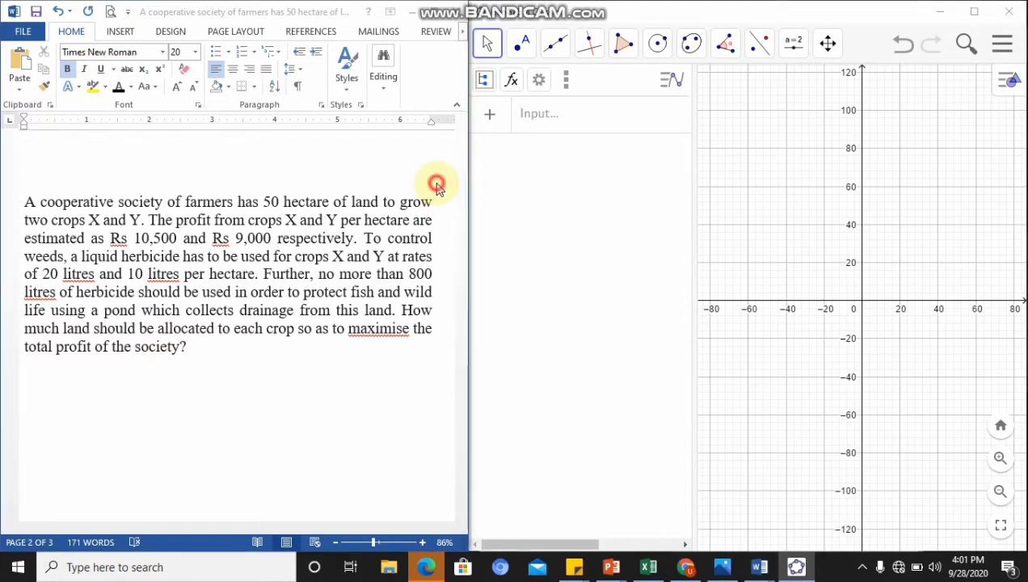
left_click_drag(462, 172, 458, 277)
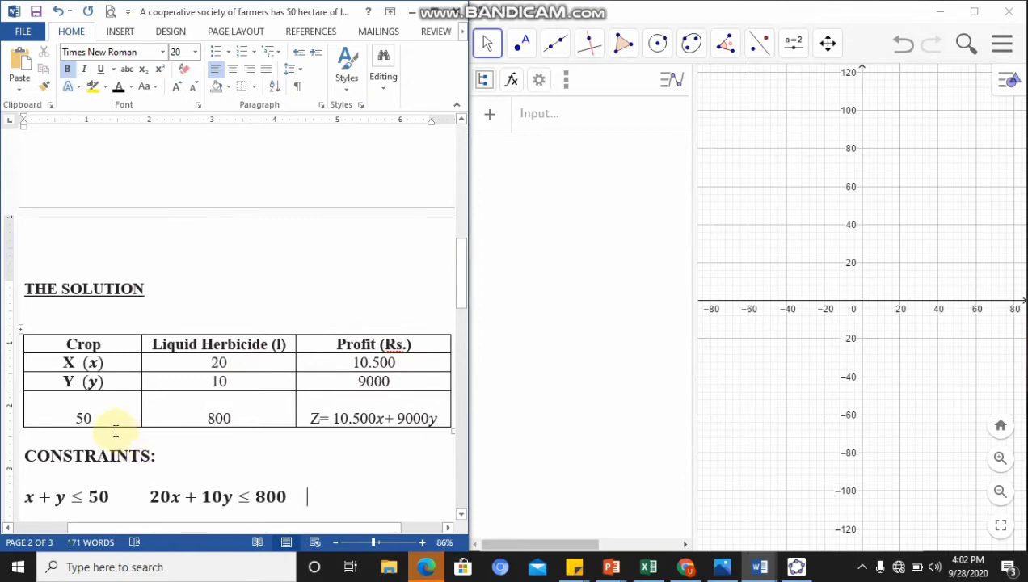
double_click(85, 418)
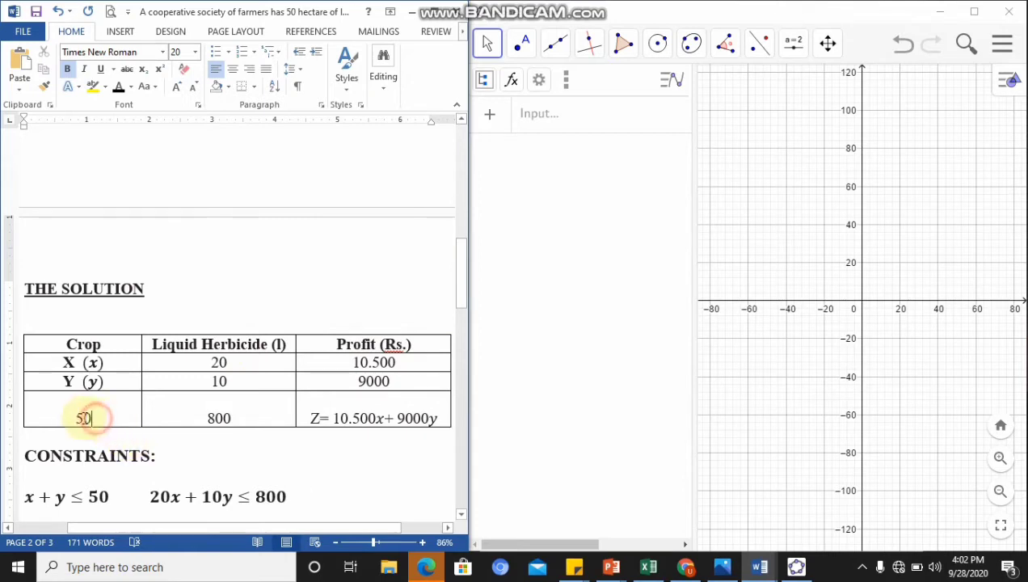
left_click(178, 433)
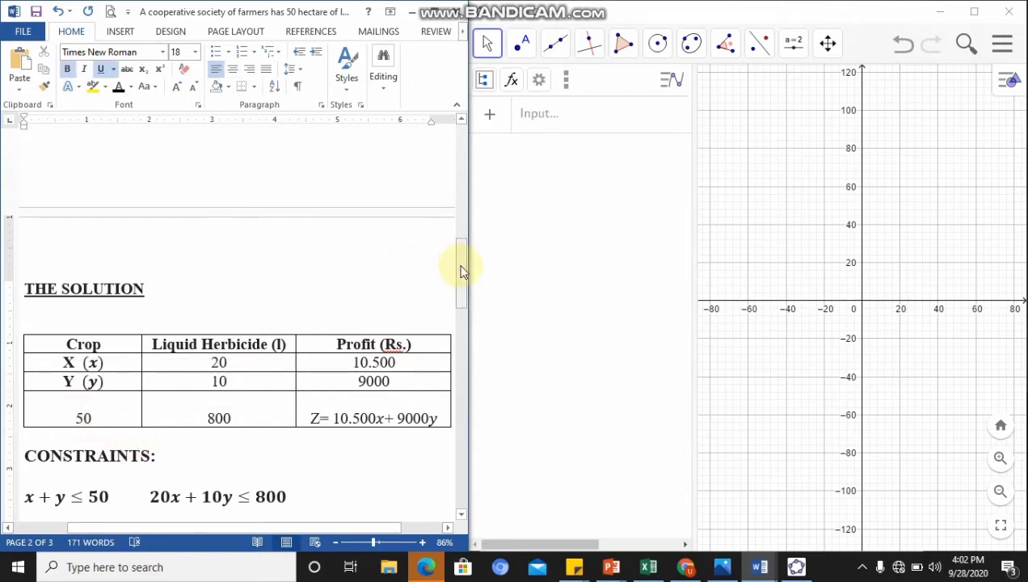
left_click_drag(461, 271, 461, 151)
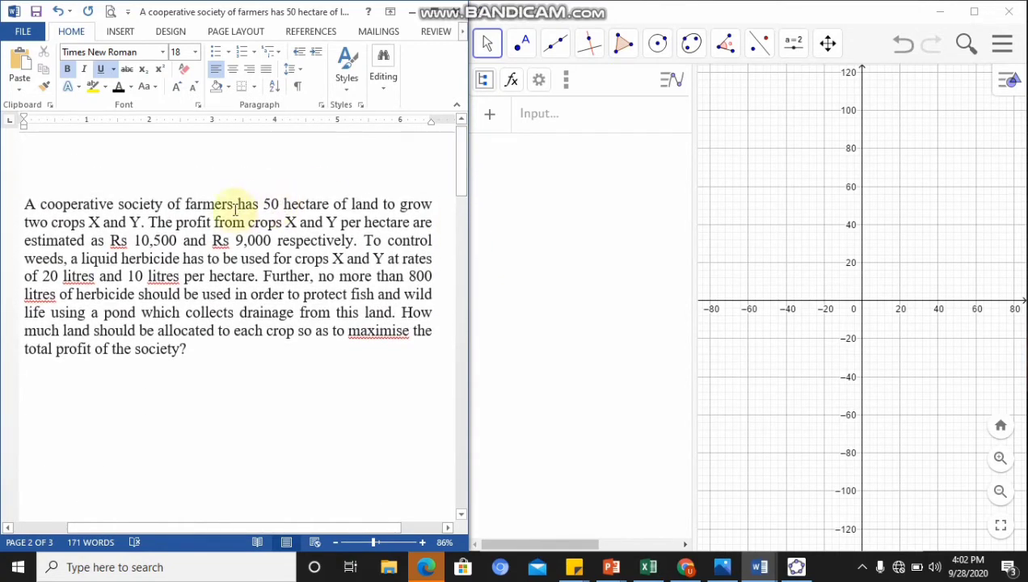
left_click_drag(240, 206, 313, 207)
left_click_drag(459, 229, 463, 298)
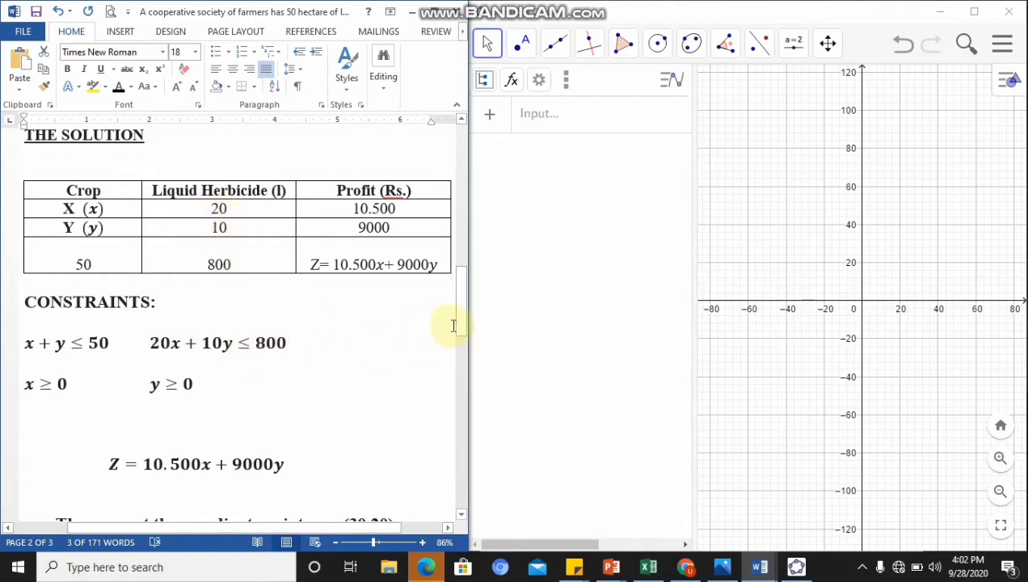
left_click_drag(462, 327, 462, 194)
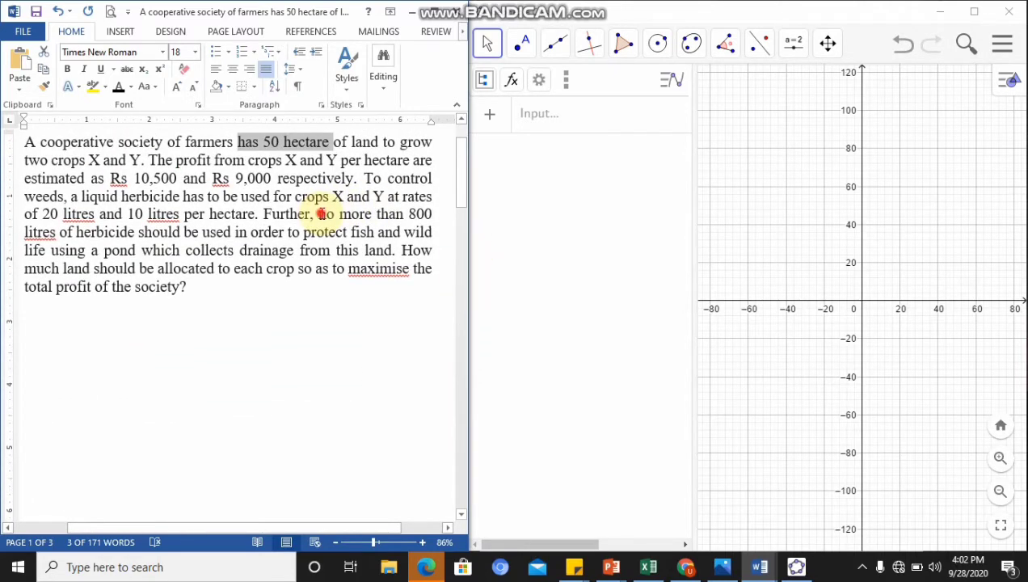
left_click_drag(321, 213, 422, 213)
left_click(465, 240)
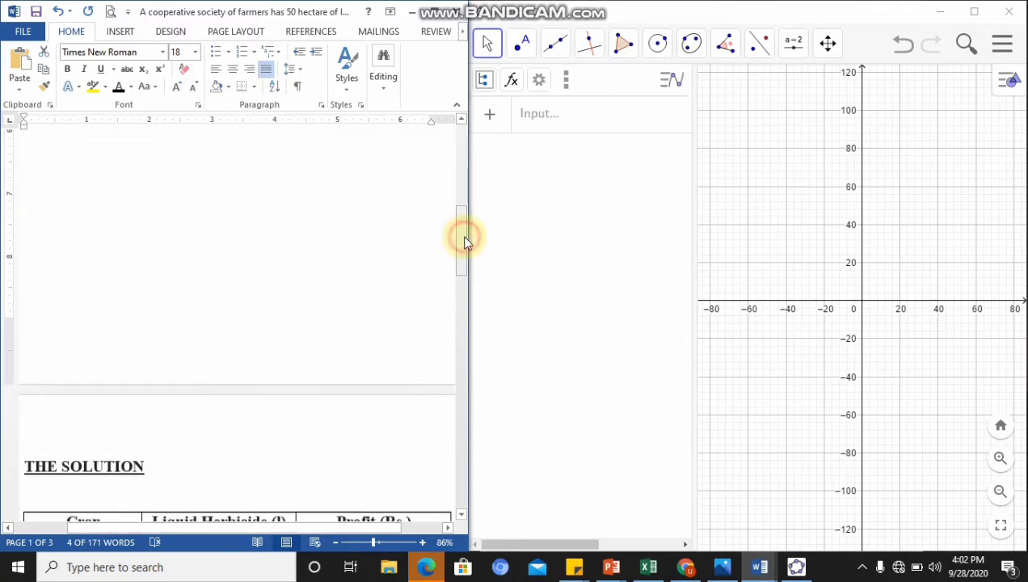
left_click_drag(465, 240, 467, 304)
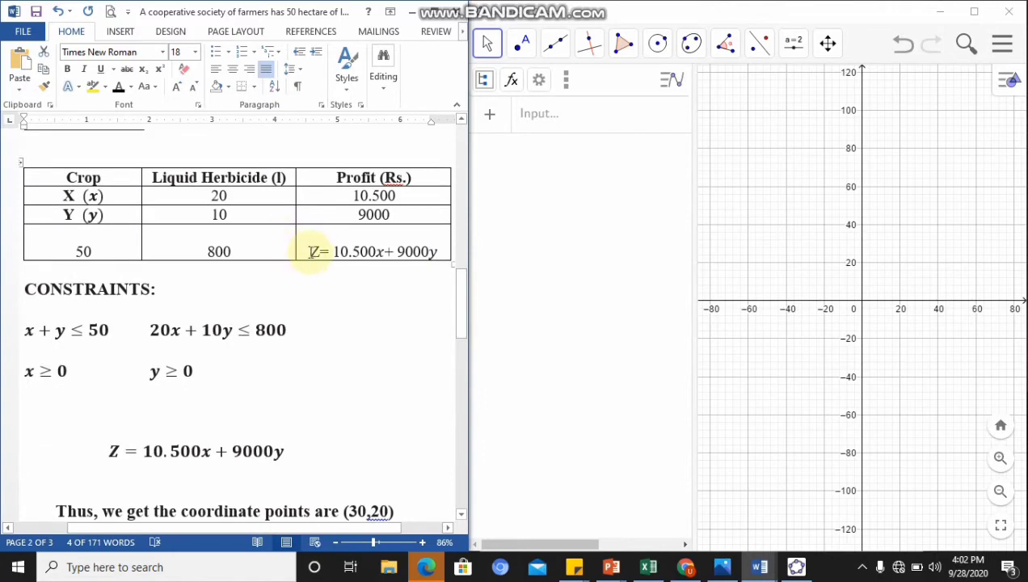
left_click_drag(306, 250, 344, 259)
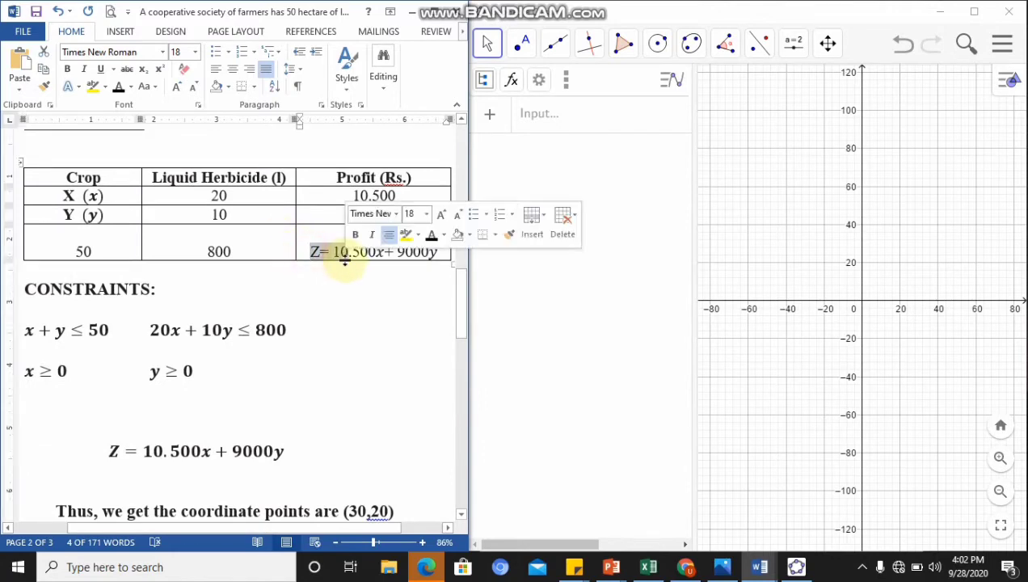
left_click(345, 295)
Switch to GeoGebra and enter the land constraint x + y ≤ 50 as the first part of a new inequality expression
left_click(560, 114)
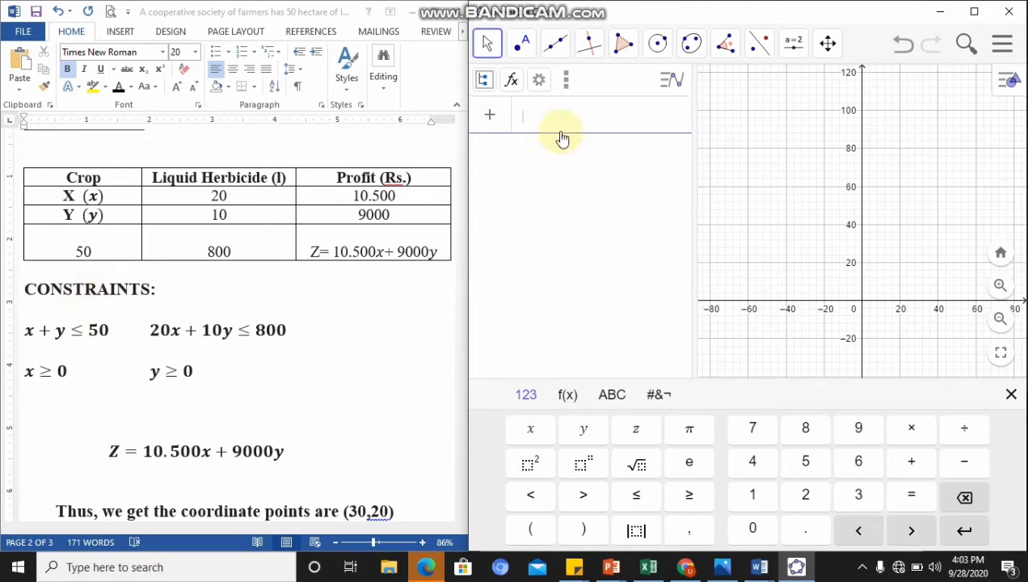
type("x + ")
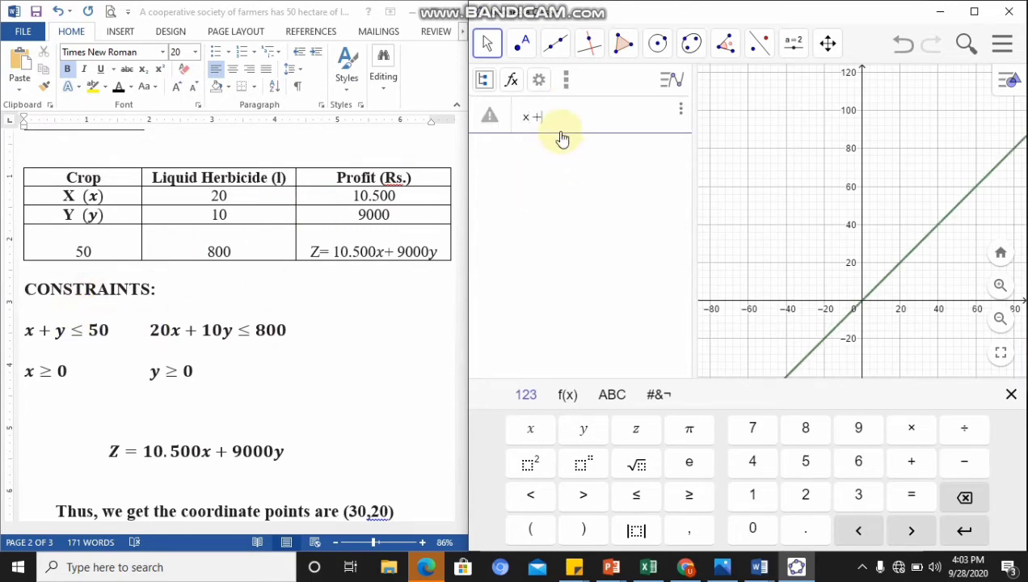
type("y")
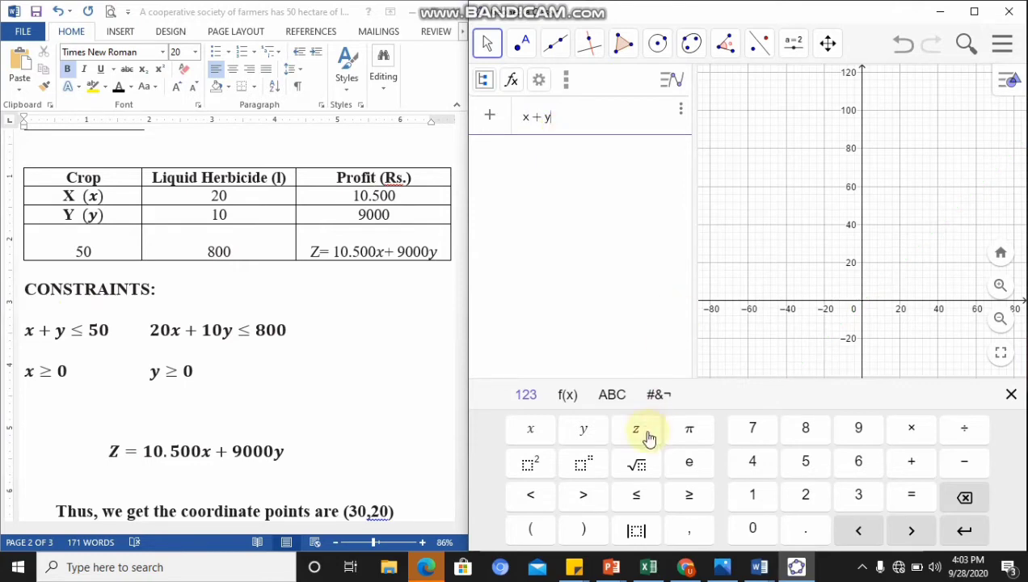
left_click(647, 495)
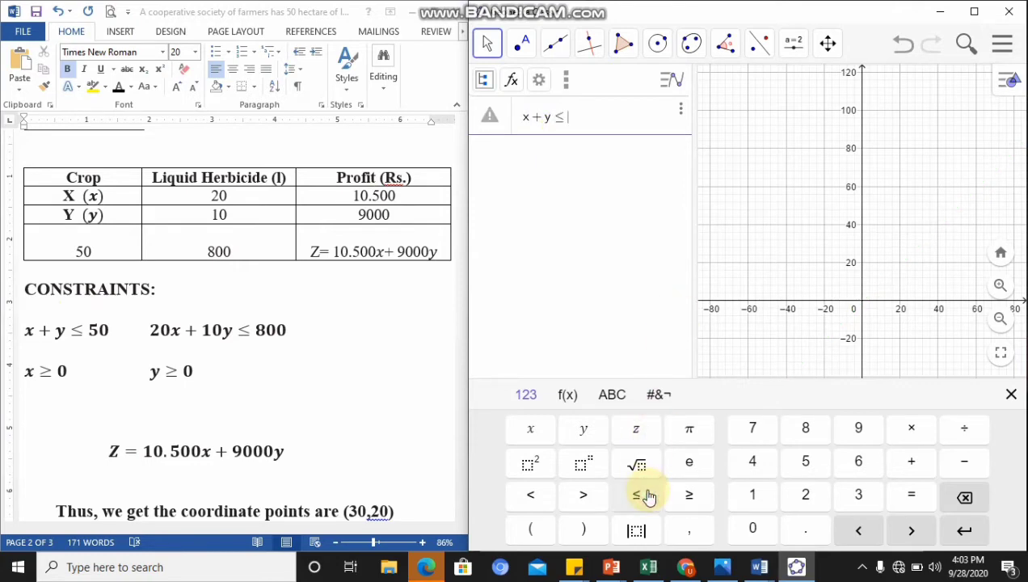
type("50")
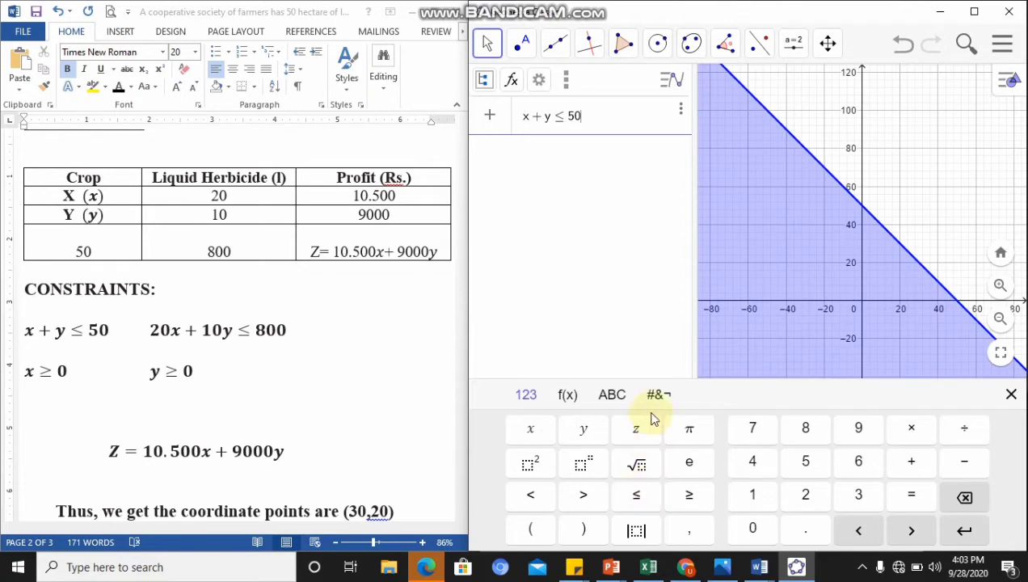
Extend the inequality expression with a logical AND (∧) and the herbicide constraint 20x + 10y ≤ 800
left_click(656, 399)
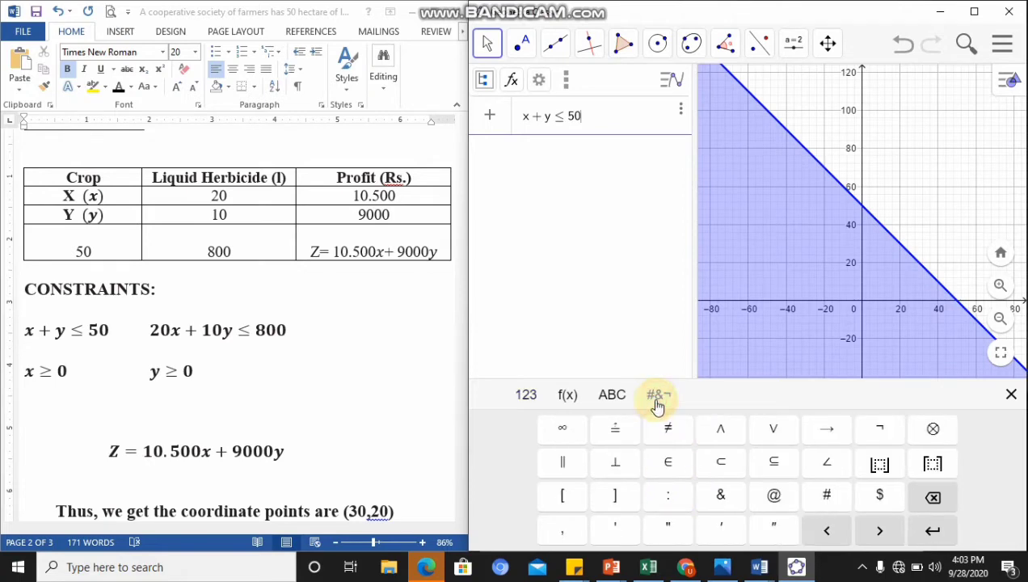
left_click(727, 434)
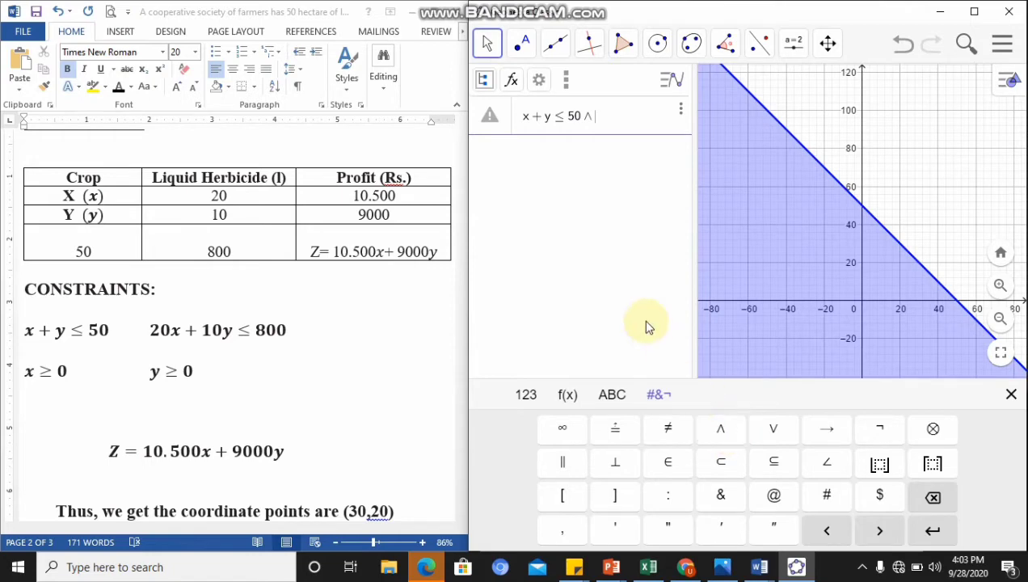
type("20x + 10y")
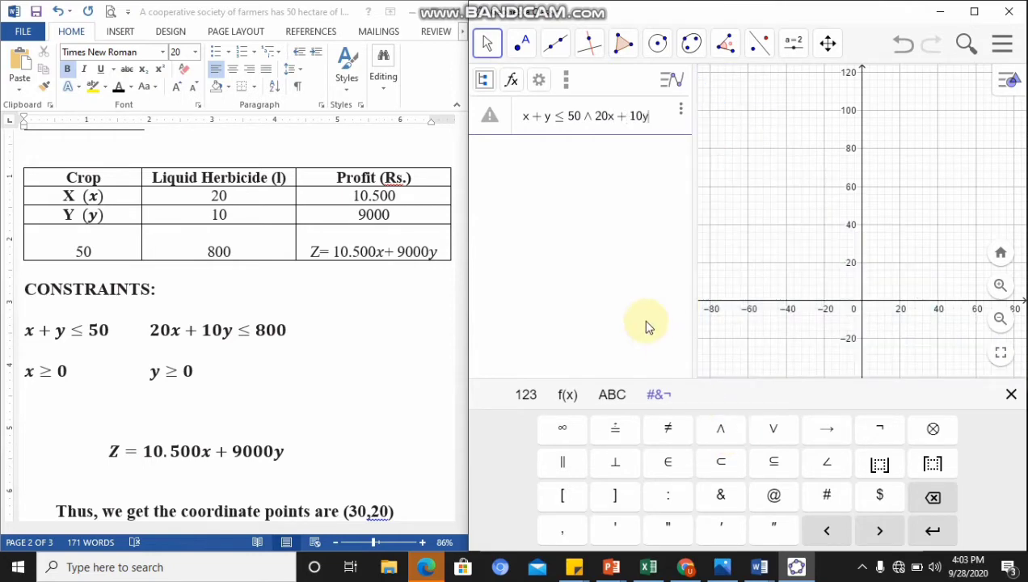
left_click(527, 396)
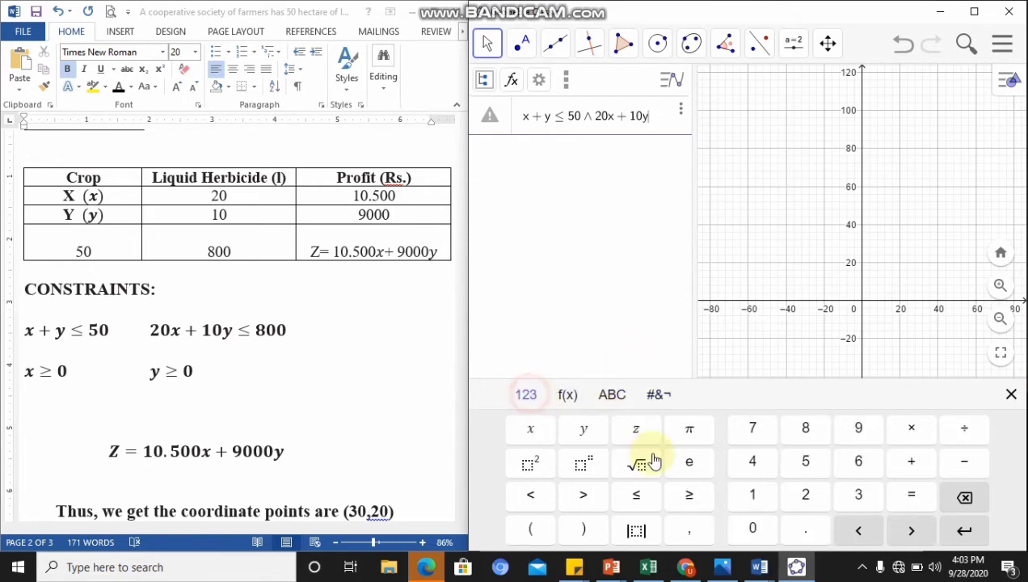
left_click(652, 510)
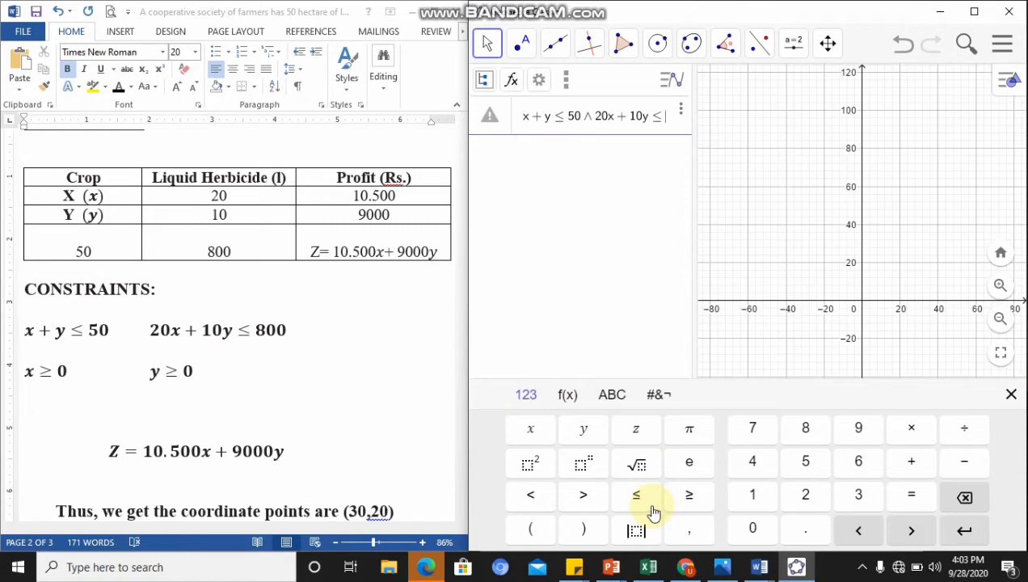
type("800")
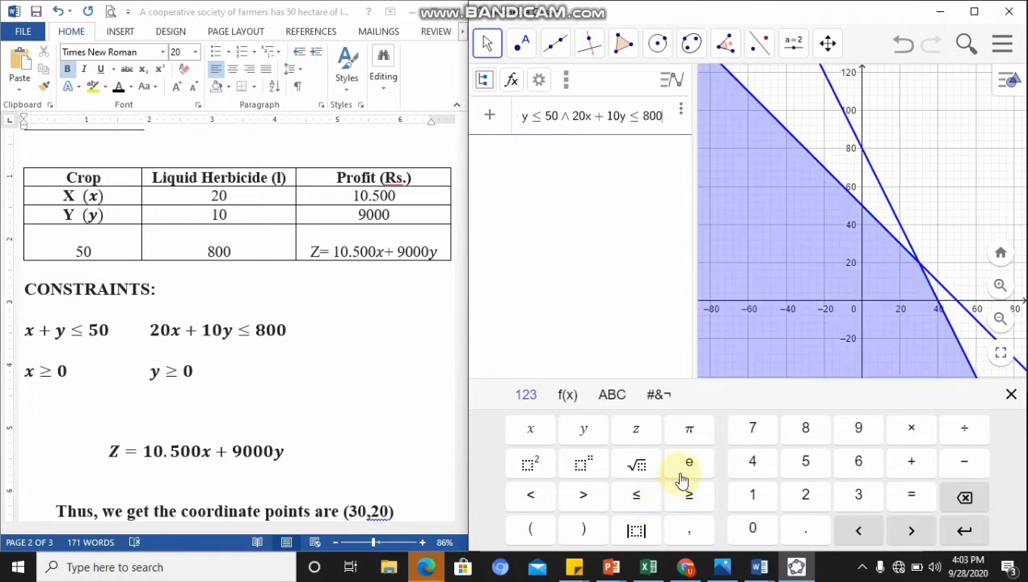
Append a logical AND (∧) and the non-negativity constraint x ≥ 0 to the inequality expression
left_click(659, 395)
left_click(728, 434)
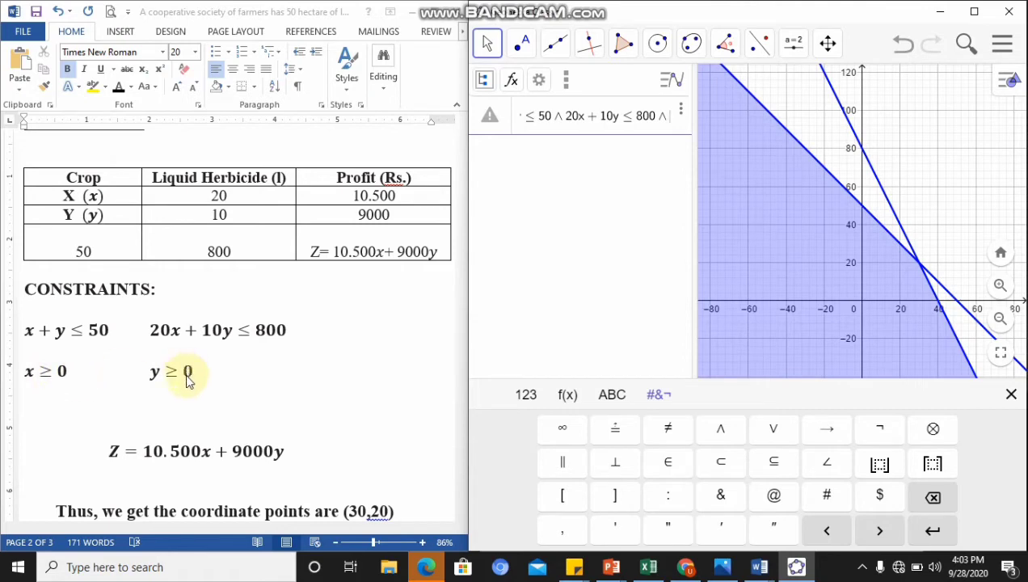
left_click(525, 393)
type("x")
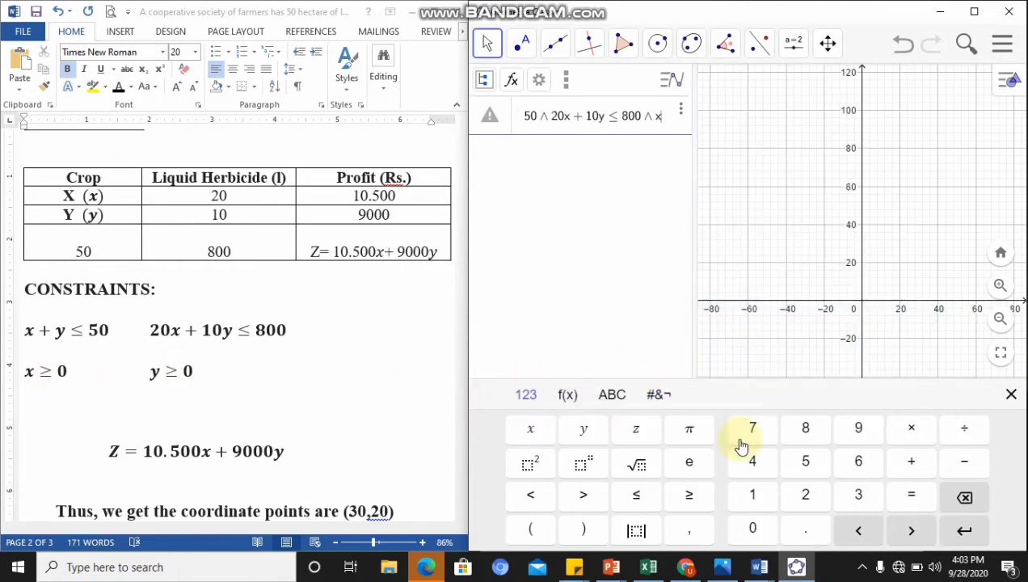
left_click(693, 497)
type("0")
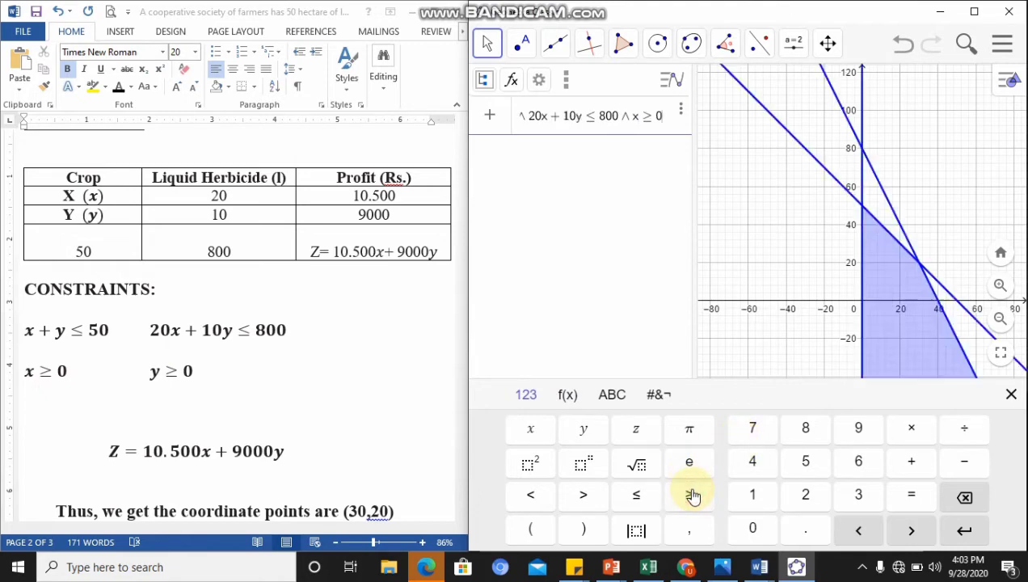
Append ∧ y ≥ 0 to the inequality expression and commit it to plot the feasible region
left_click(659, 394)
left_click(710, 429)
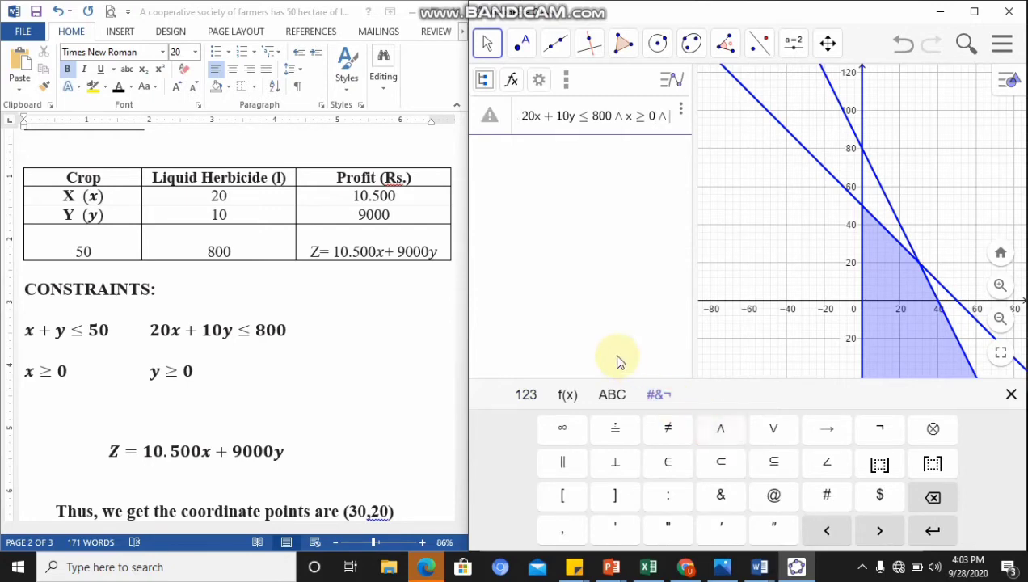
type("y")
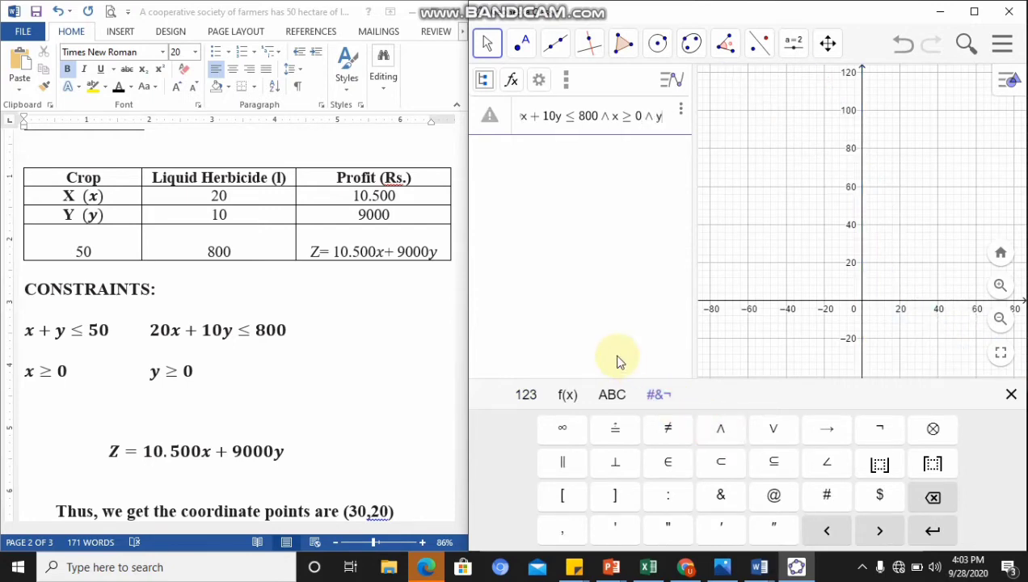
left_click(526, 394)
left_click(706, 498)
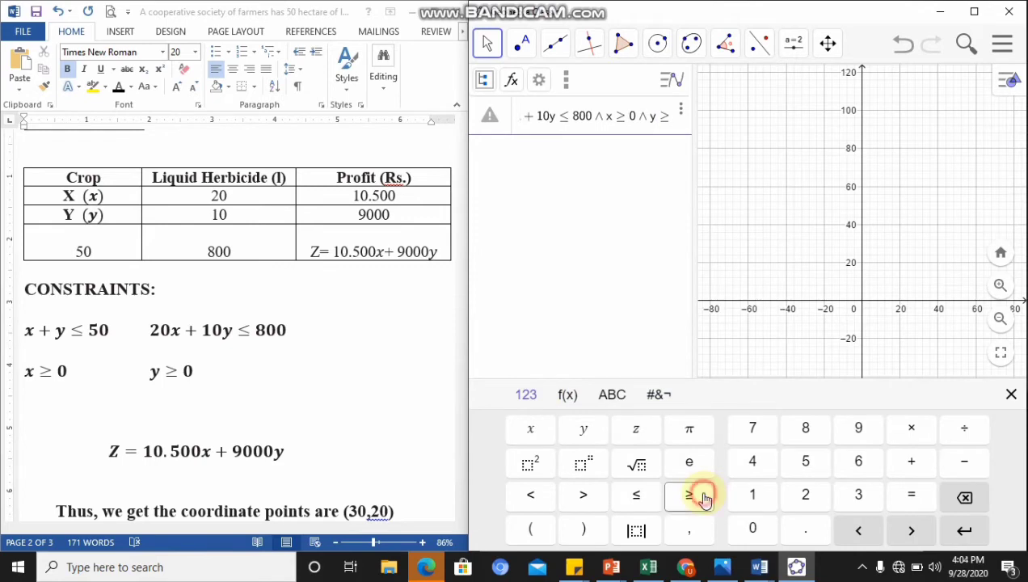
type("0")
key("Return")
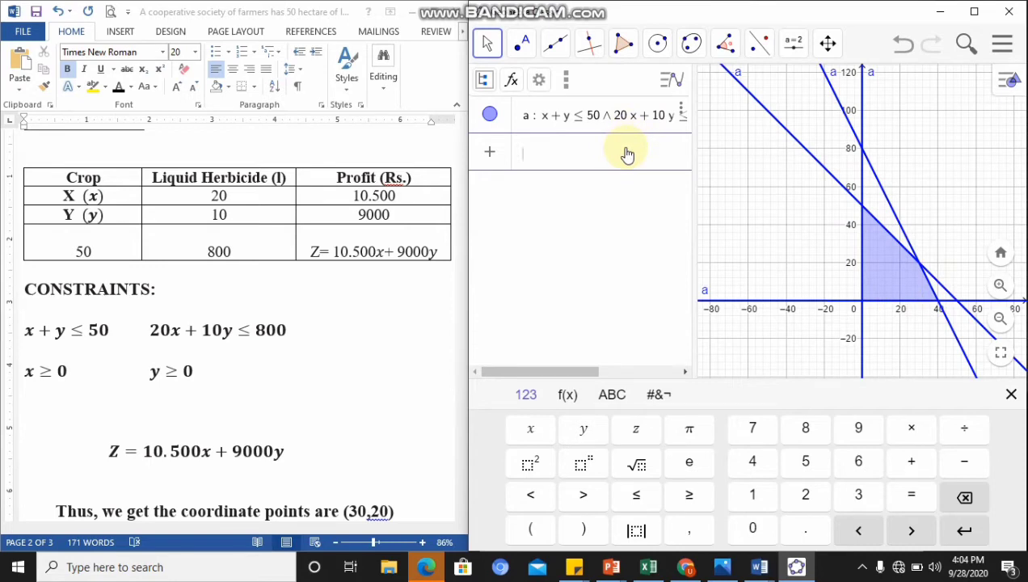
Add the boundary line equation x + y = 50 as a separate object
type("x +")
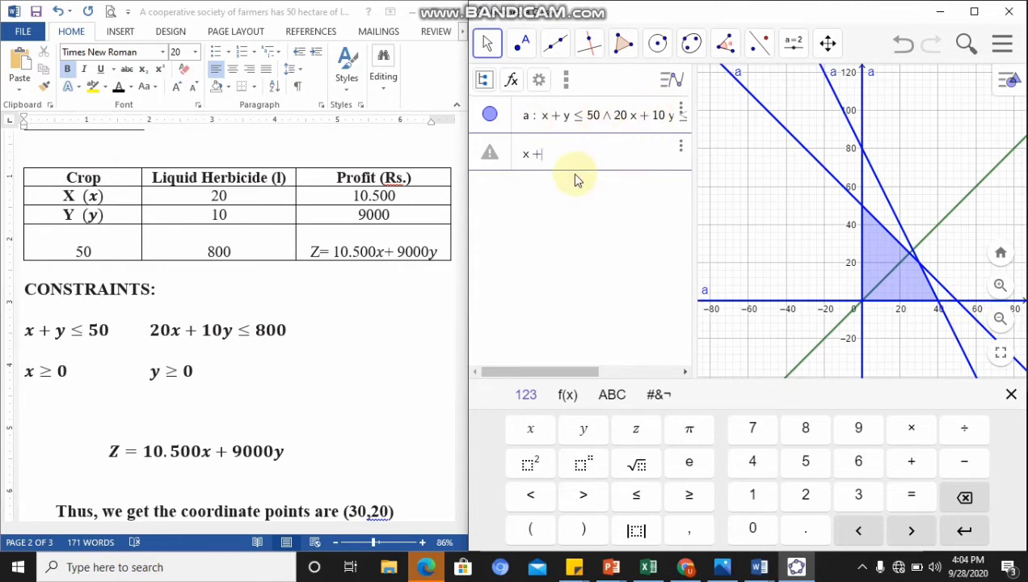
type("y = ")
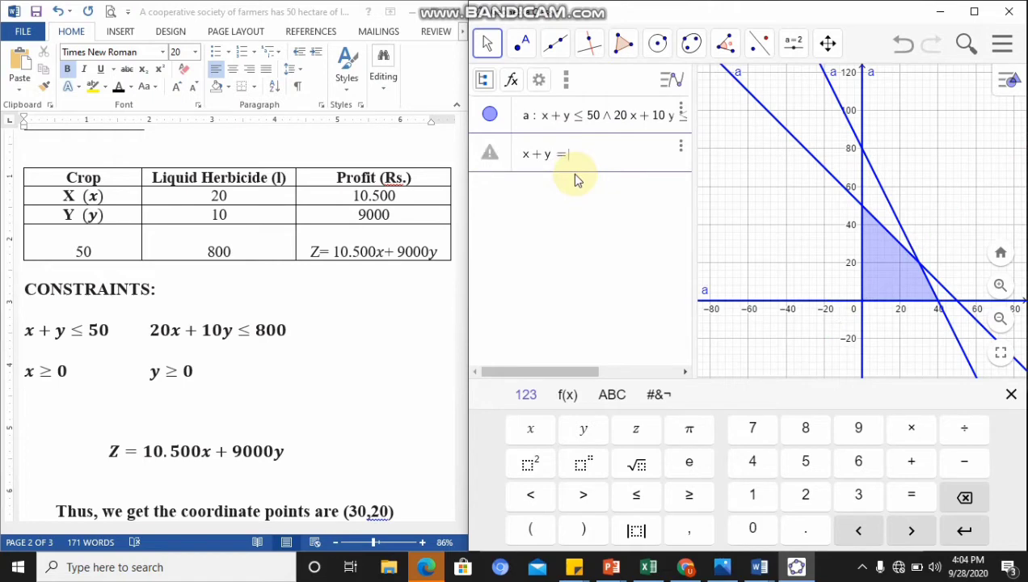
type("50")
key("Return")
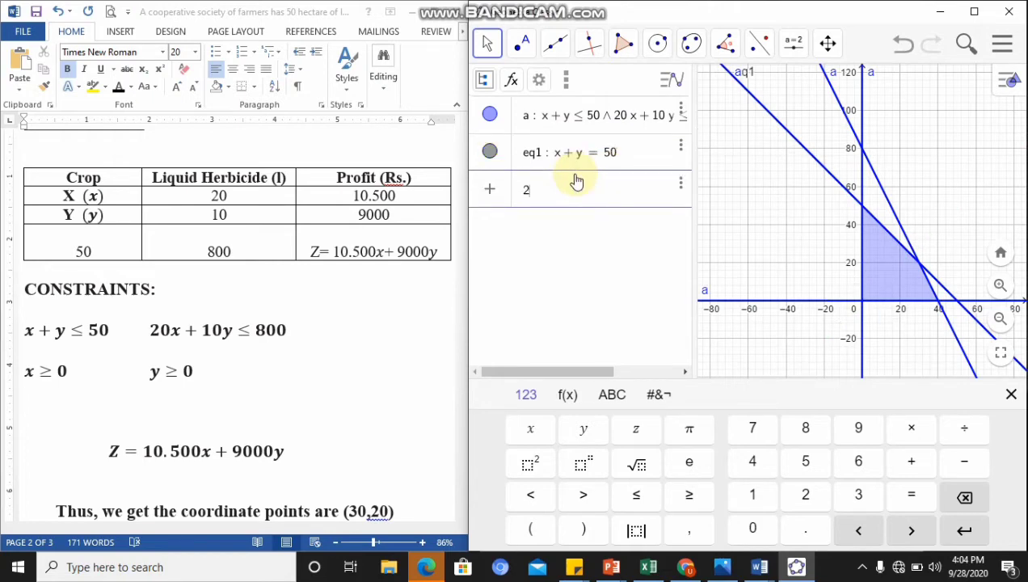
Add the boundary line equation 20x + 10y = 800 as a separate object
type("20x + 10")
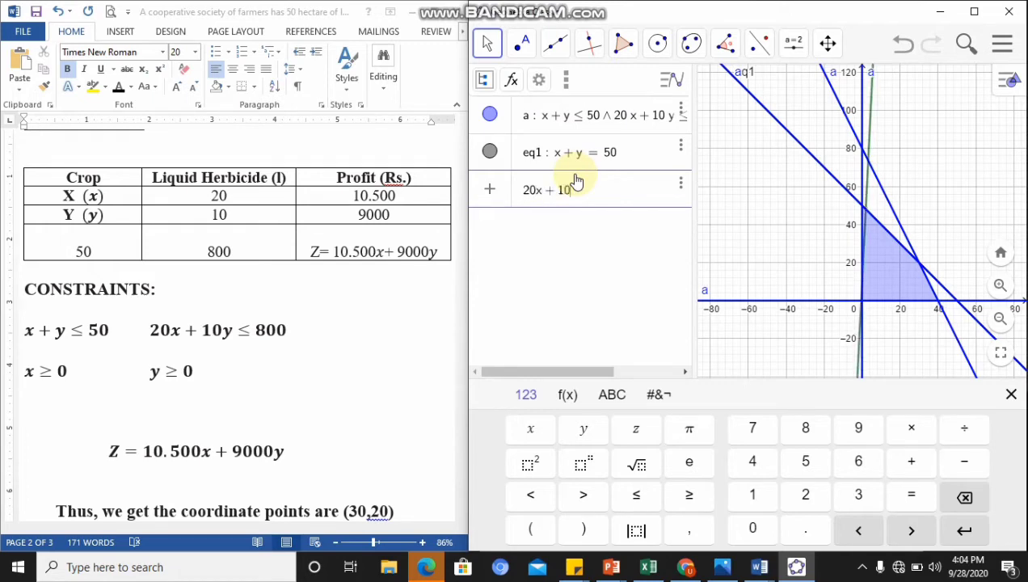
type("y = ")
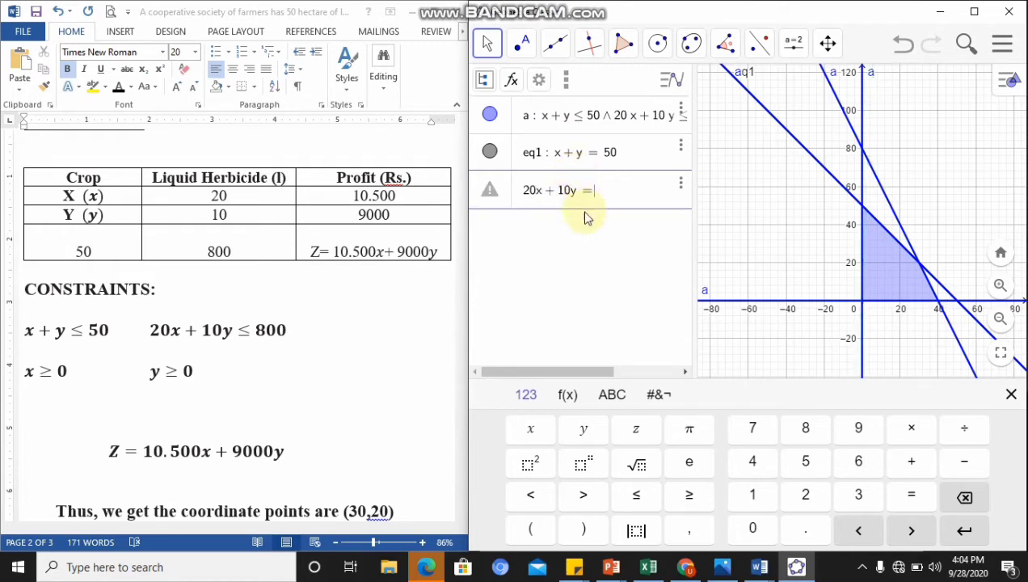
type("800")
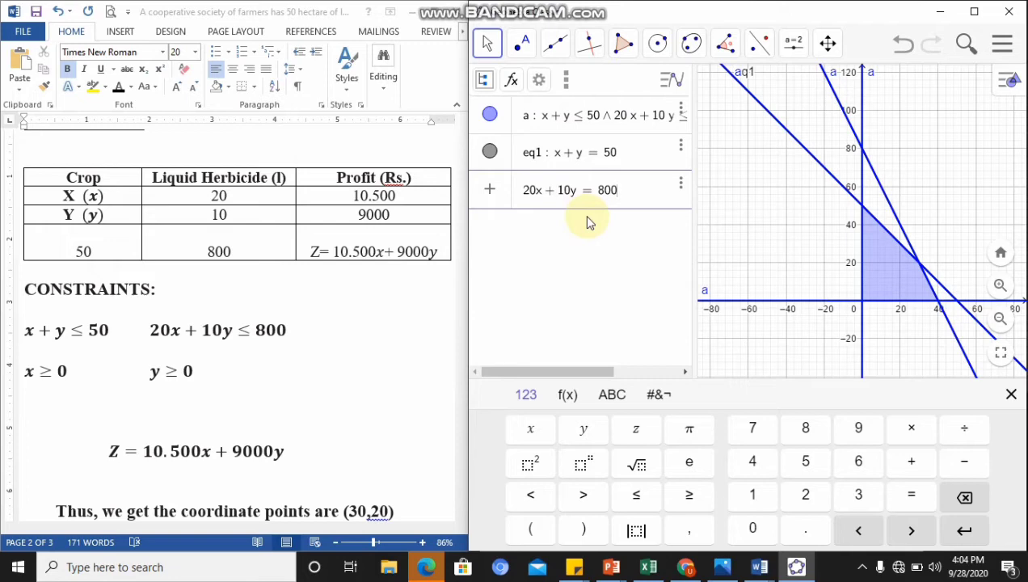
key("Return")
Add the boundary lines x = 0 and y = 0 as two separate objects
type("x = ")
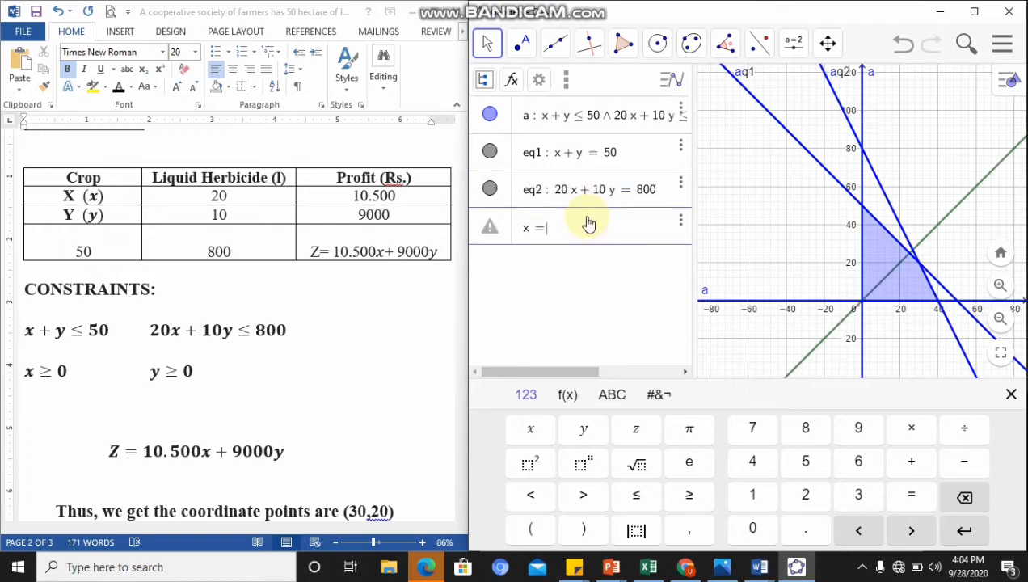
type("0")
key("Return")
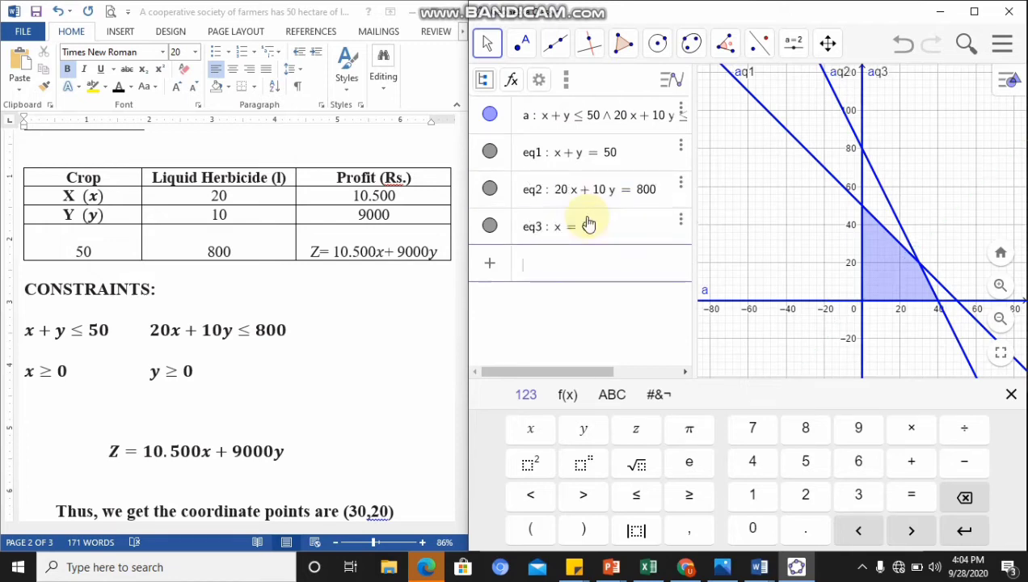
type("y=0")
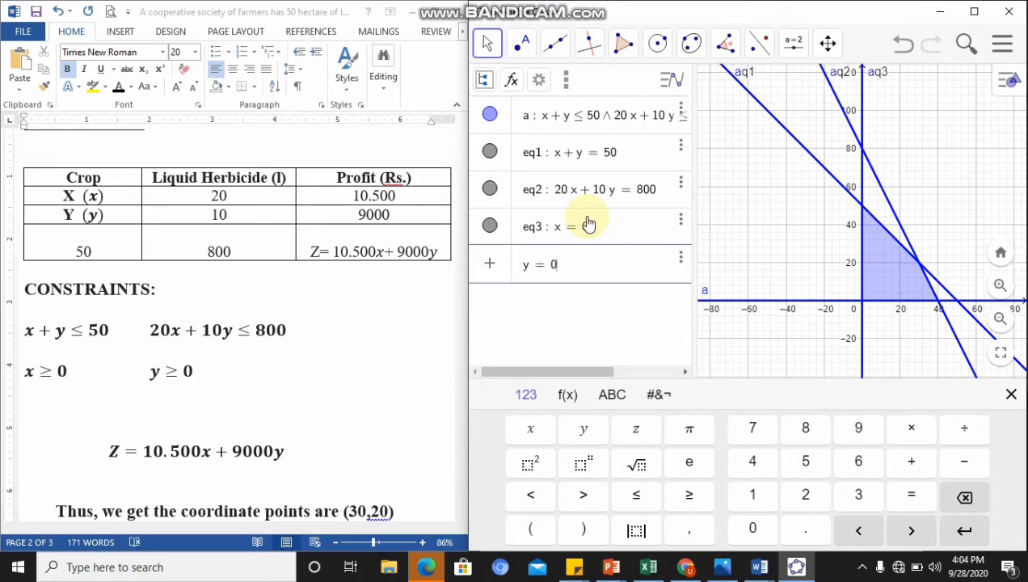
key("Return")
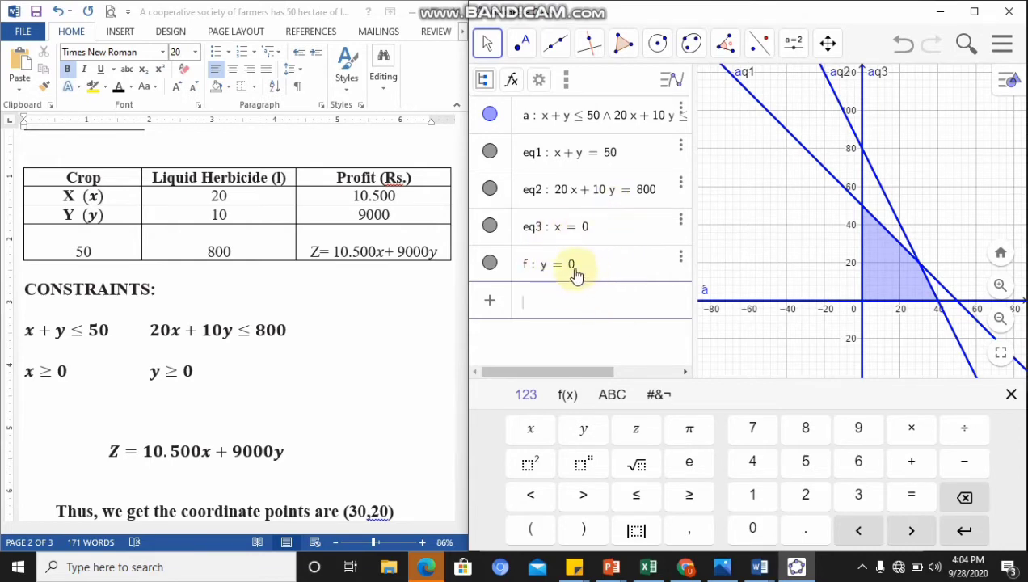
Set the label of the x + y = 50 line to show its value and place the label just below the line
left_click(681, 148)
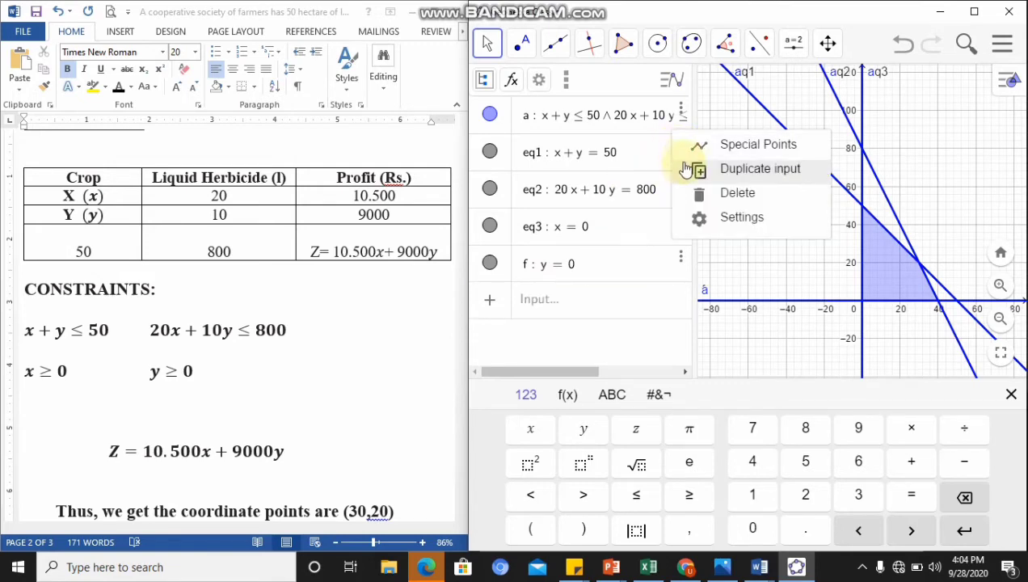
left_click(660, 165)
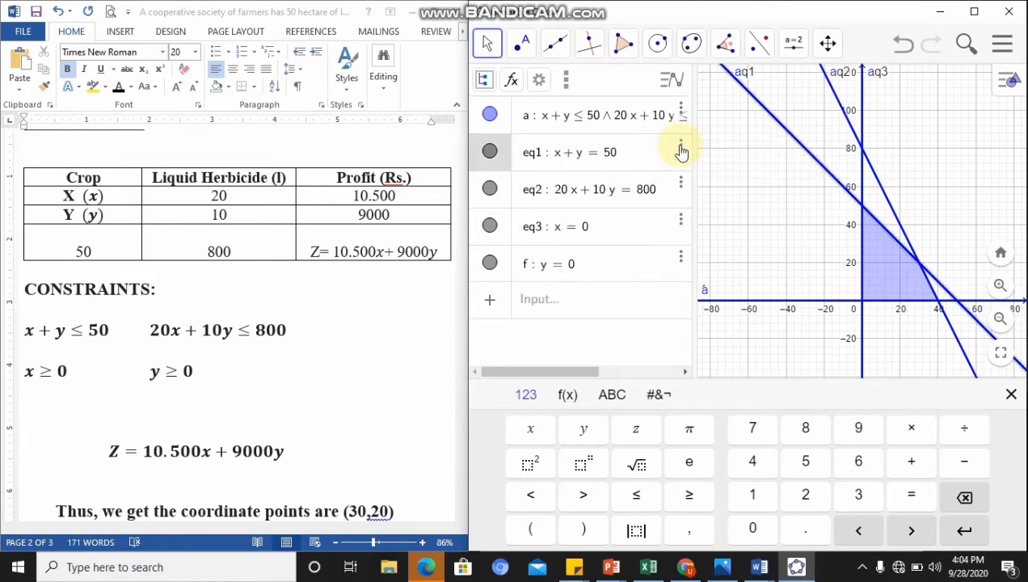
left_click(679, 146)
left_click(687, 151)
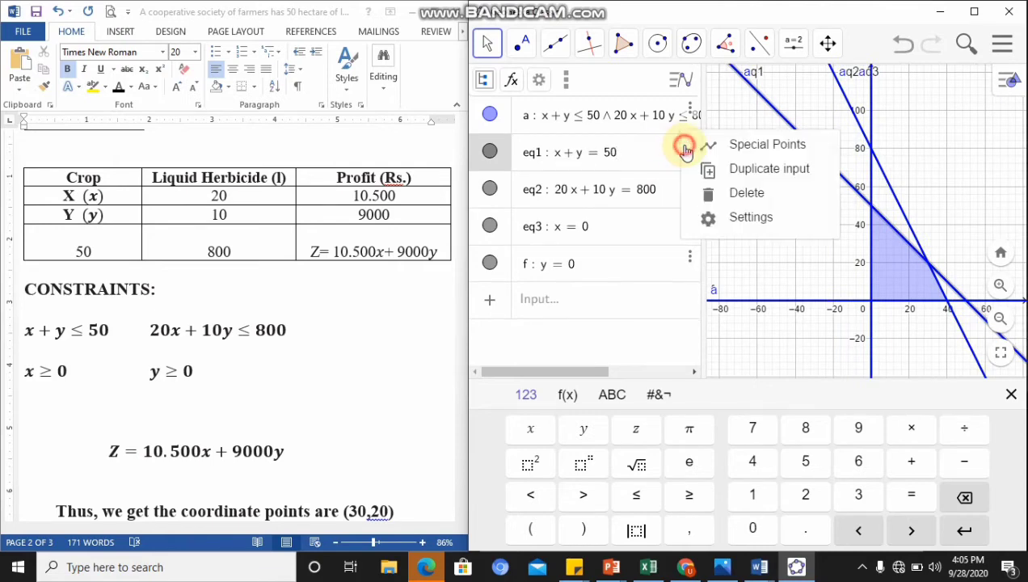
left_click(726, 220)
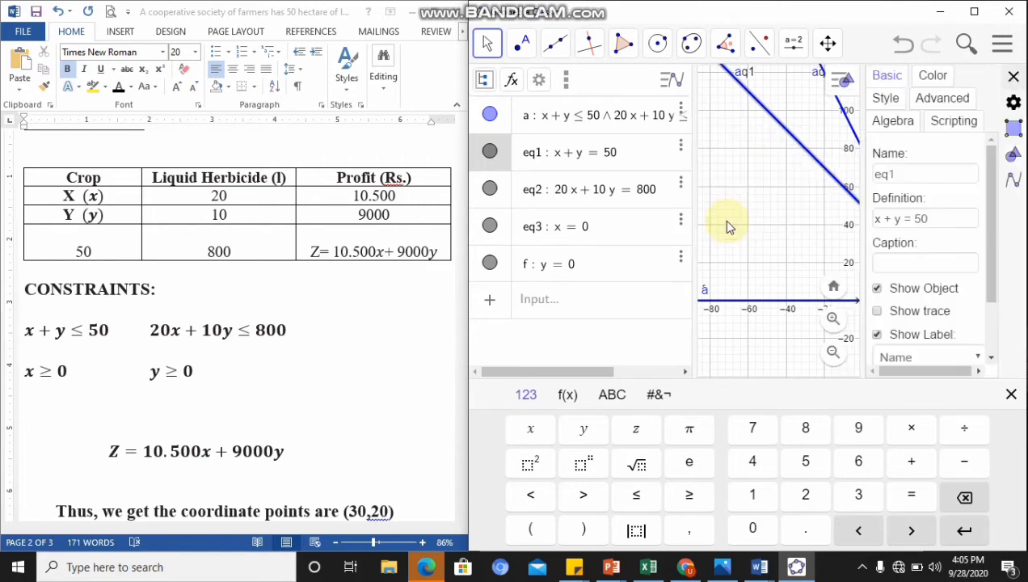
left_click(993, 202)
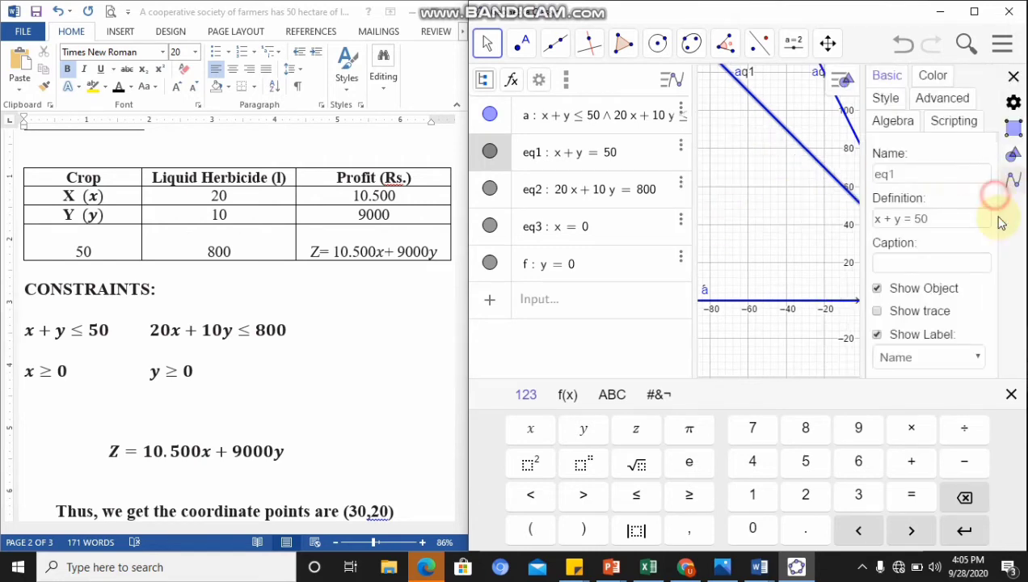
left_click(979, 362)
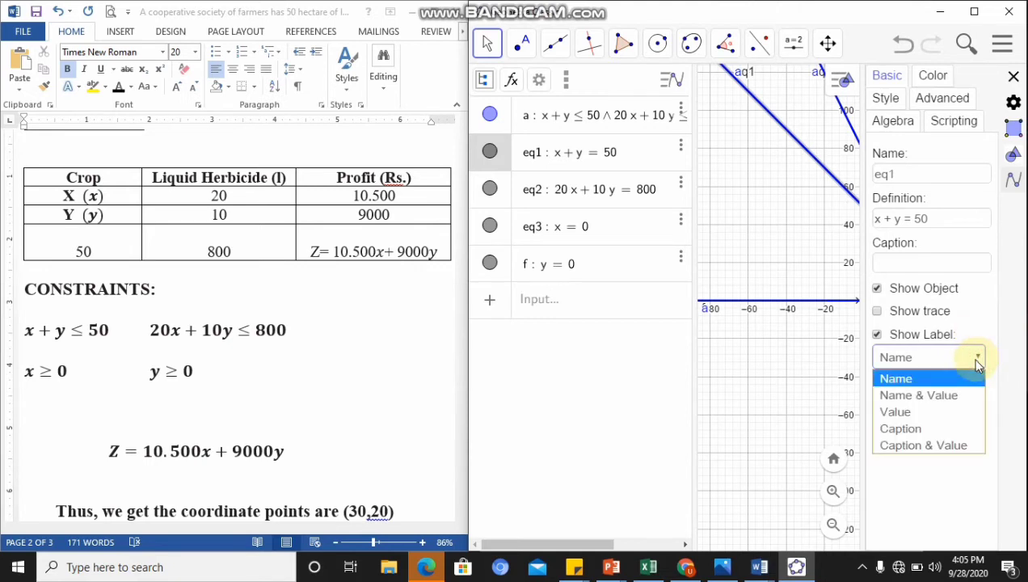
left_click(922, 412)
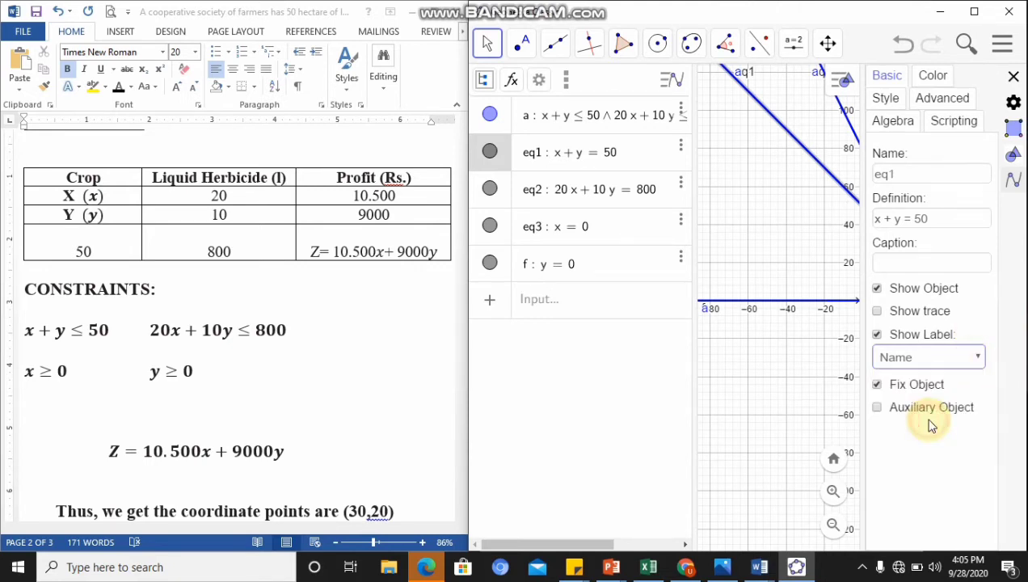
left_click(1013, 76)
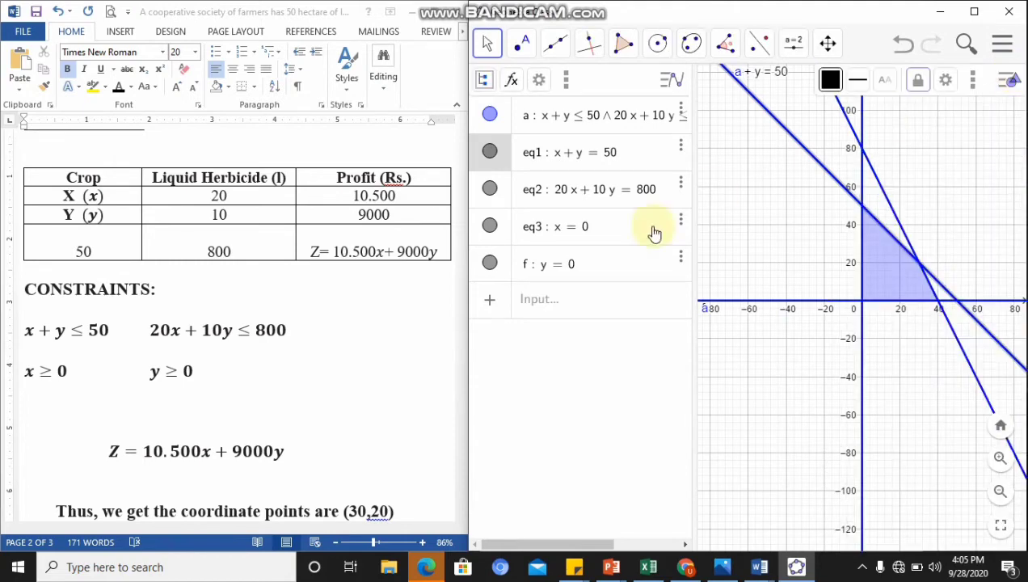
left_click(753, 76)
left_click_drag(752, 81, 739, 132)
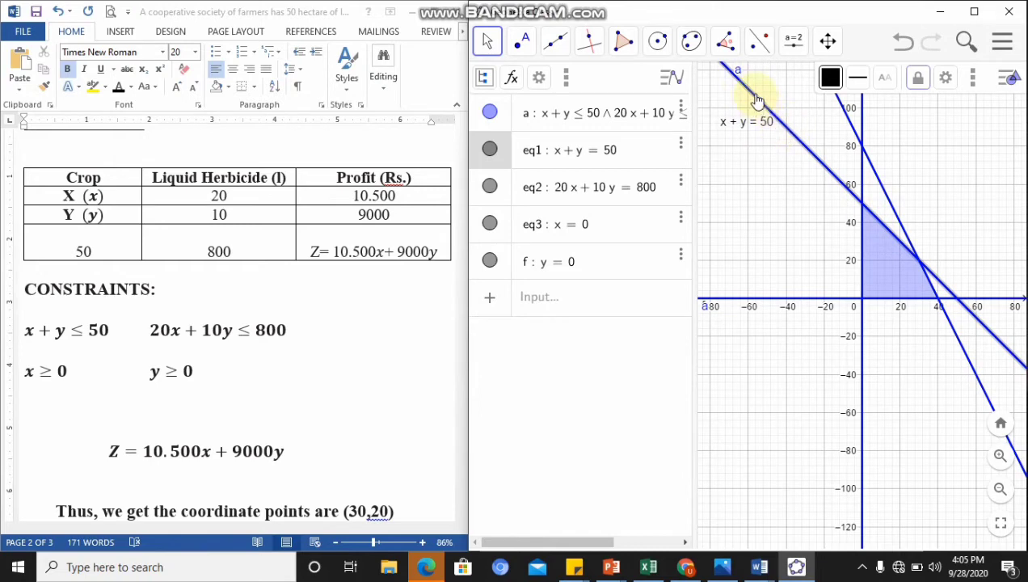
left_click(680, 181)
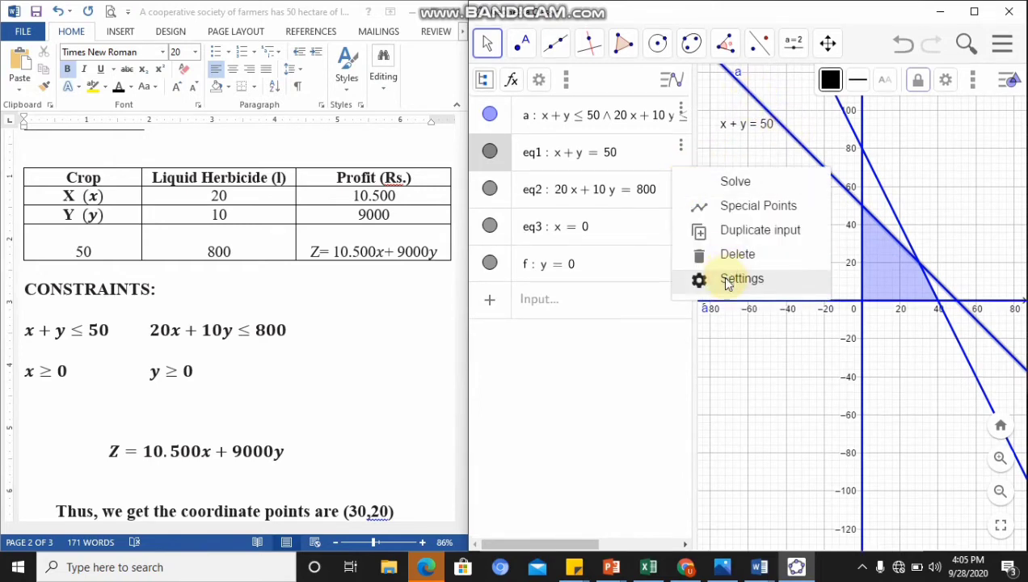
left_click(727, 280)
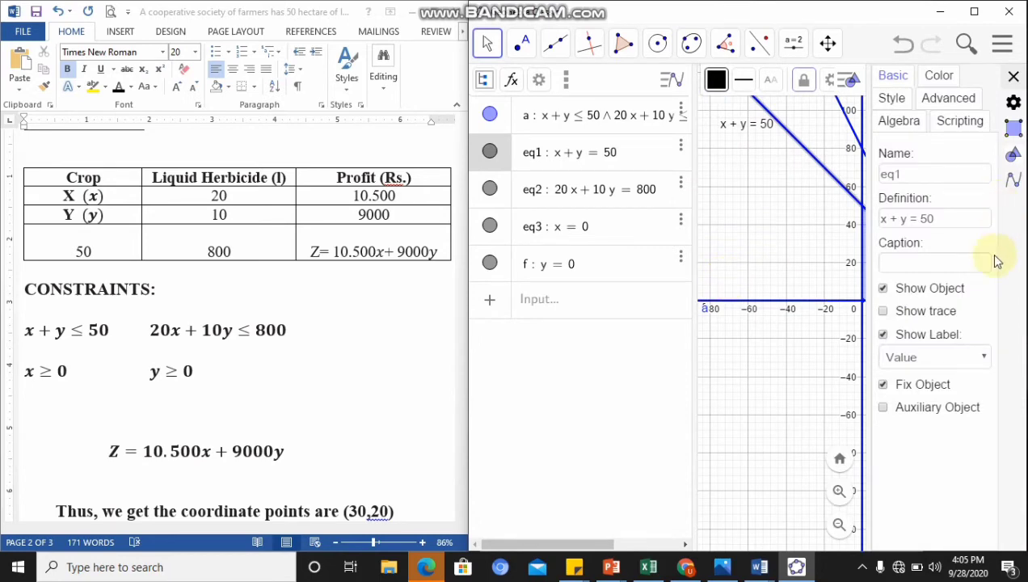
left_click(985, 357)
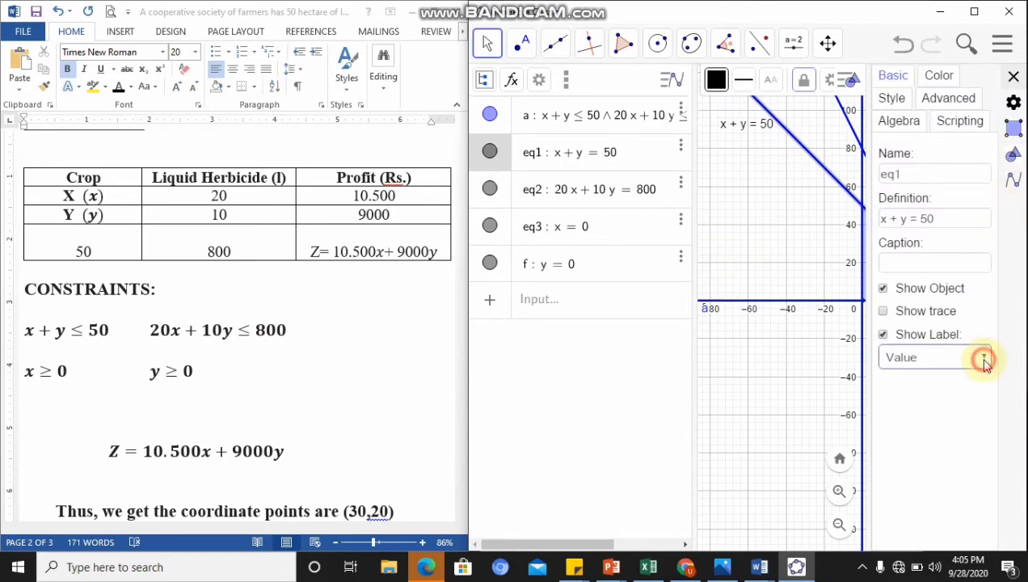
left_click(912, 516)
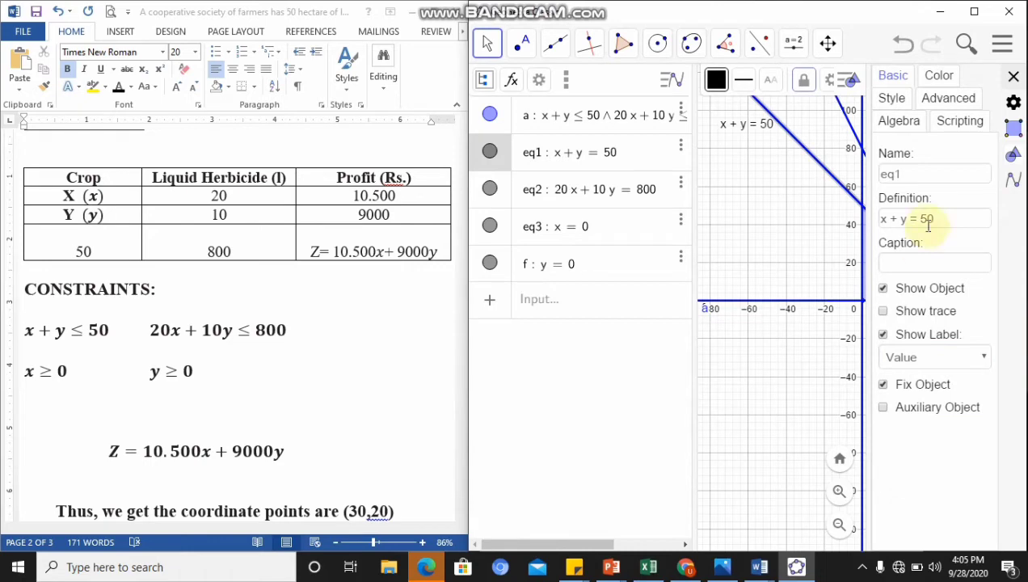
left_click(1014, 76)
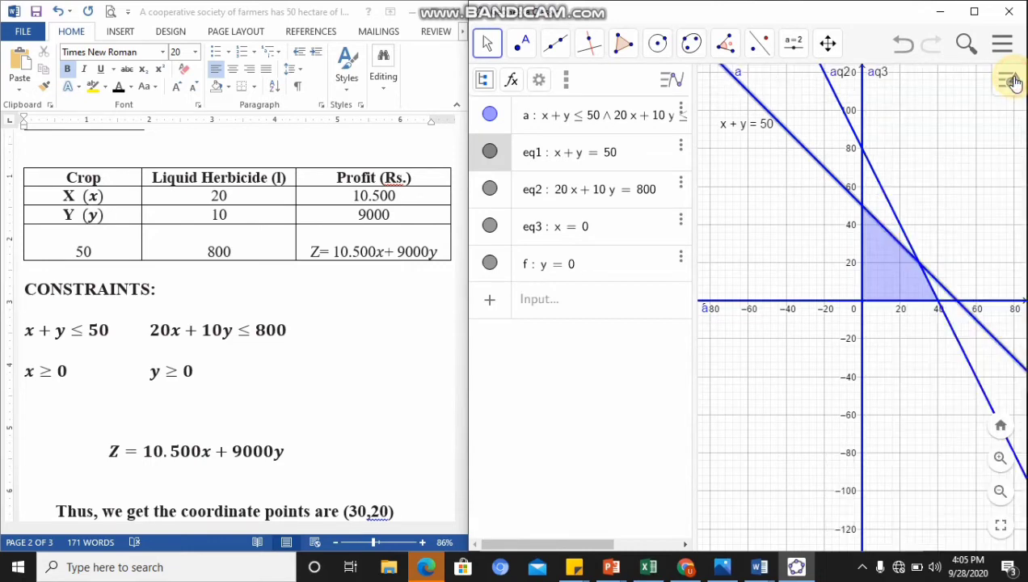
Set the label of the 20x + 10y = 800 line to show its value
left_click(655, 189)
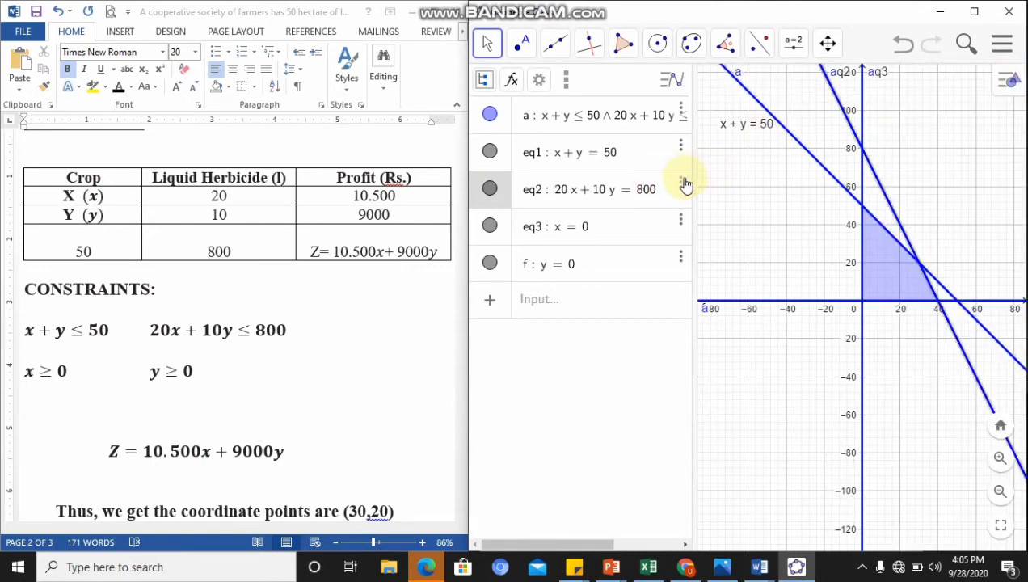
left_click(684, 183)
left_click(728, 182)
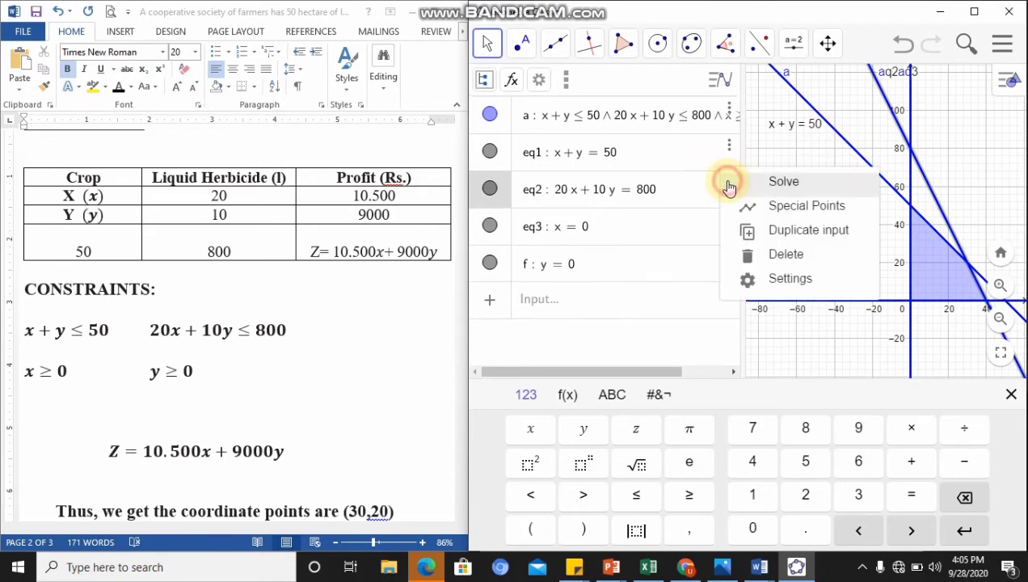
left_click(759, 280)
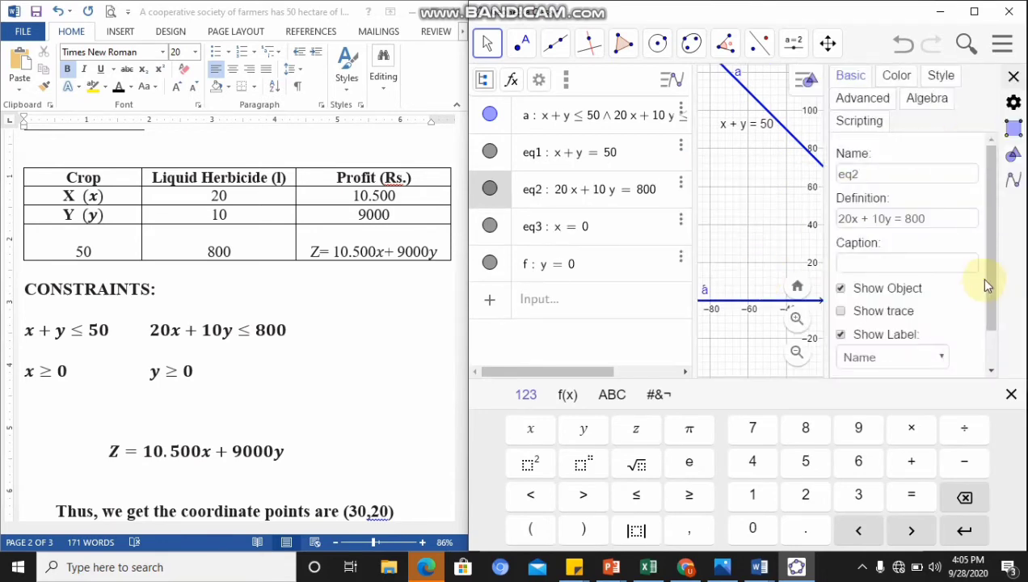
left_click(942, 357)
left_click(926, 413)
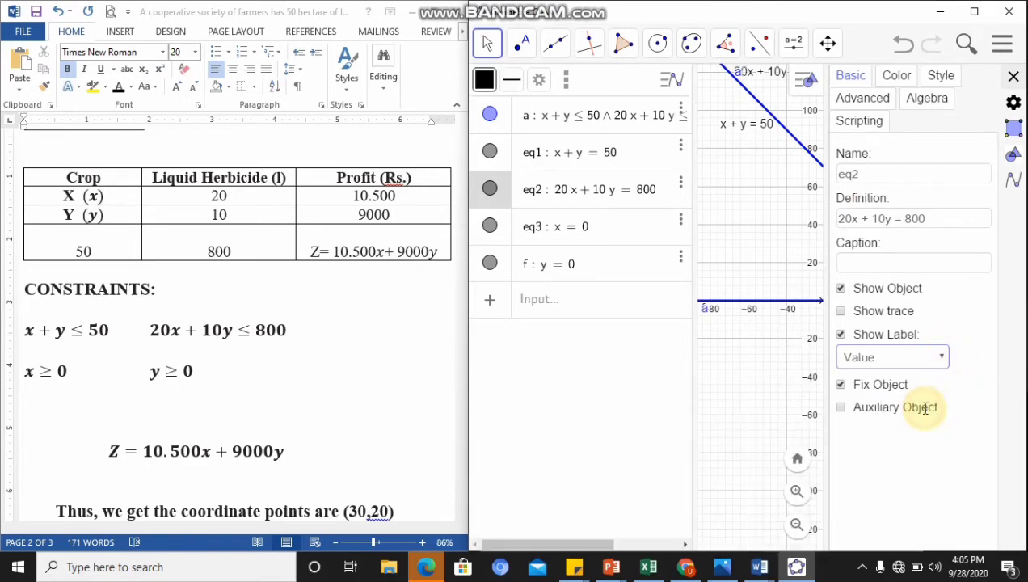
left_click(1015, 78)
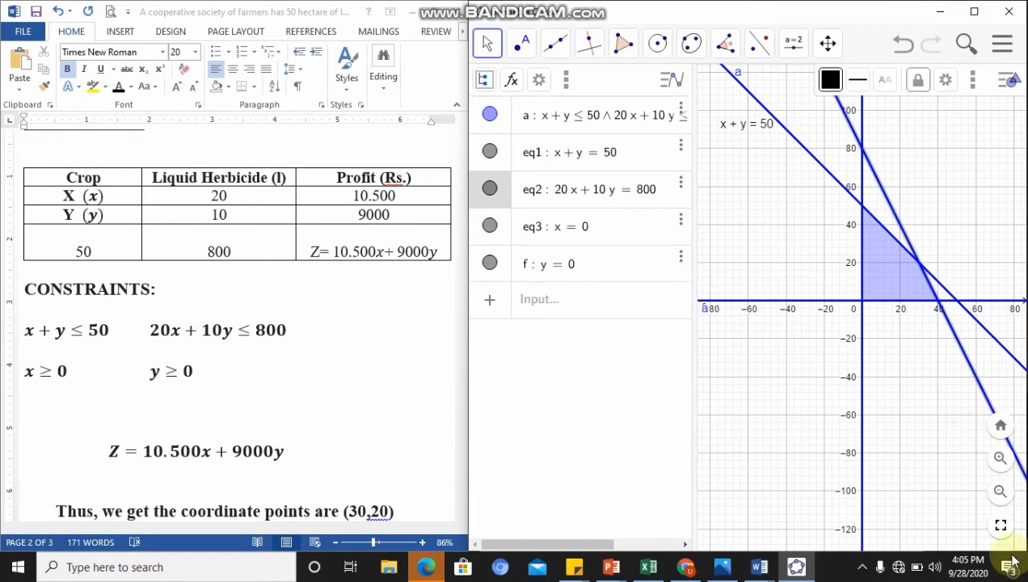
Move the 20x + 10y = 800 label down beside its line and widen the graph area
left_click(1001, 491)
left_click(1001, 491)
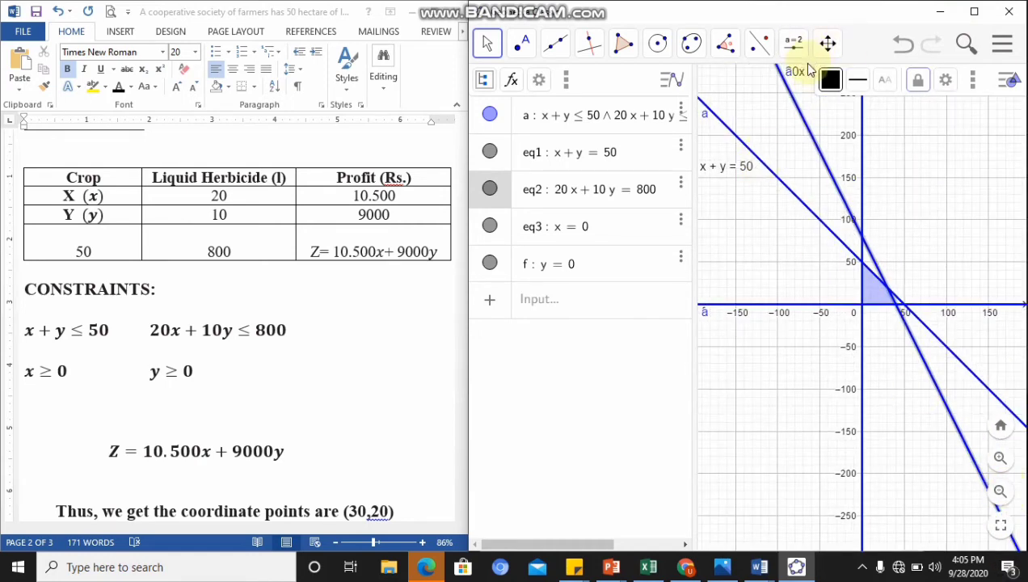
left_click_drag(805, 76, 847, 142)
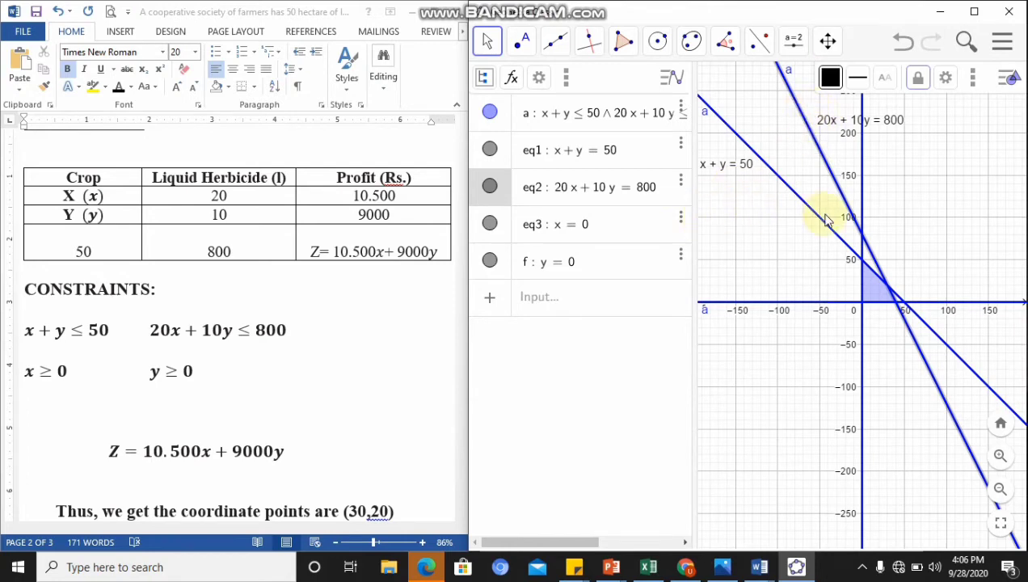
left_click(826, 268)
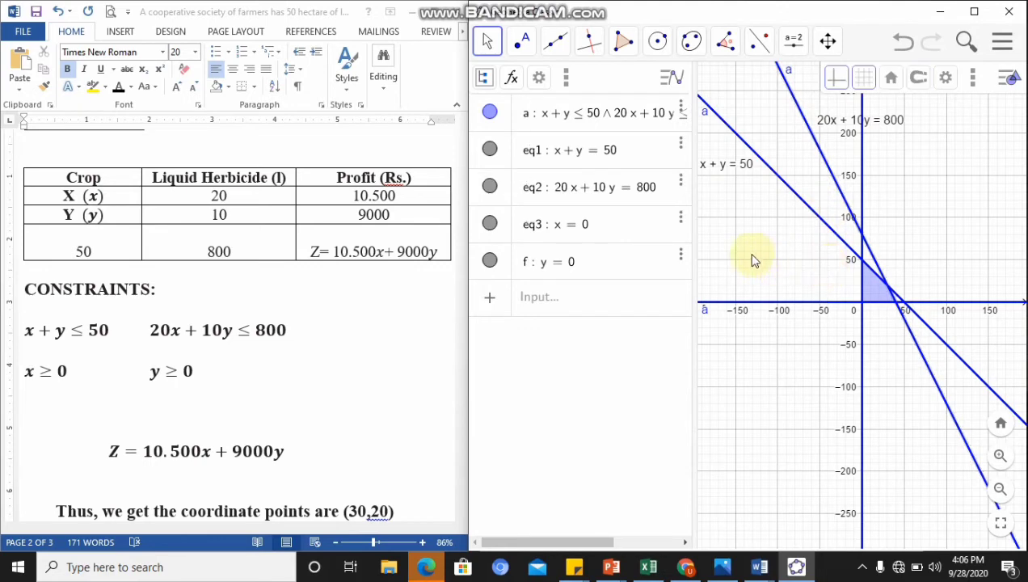
left_click_drag(696, 244, 653, 240)
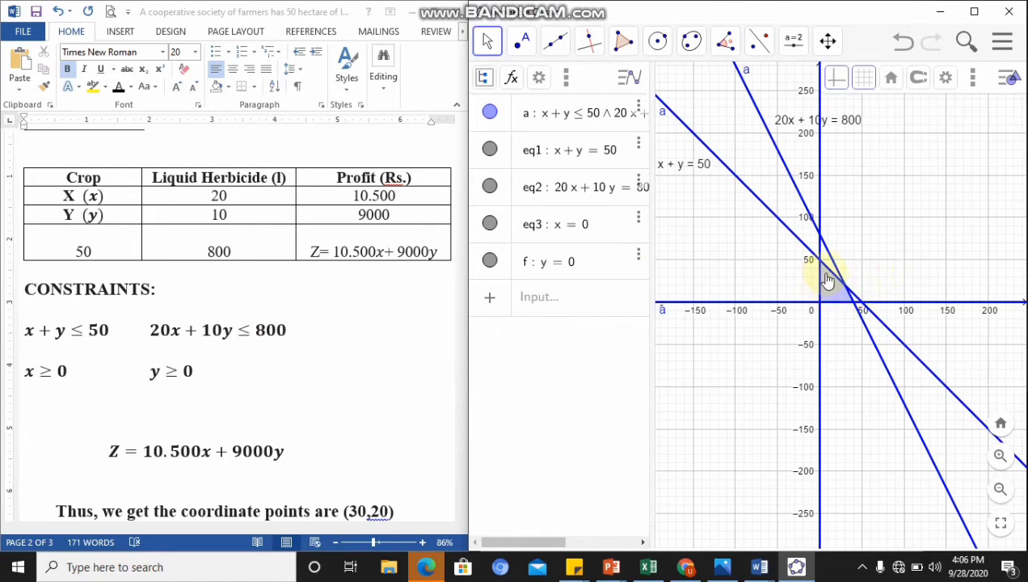
Mark the intersections of 20x + 10y = 800 with x + y = 50 and with y = 0 using the Intersect tool
left_click(527, 55)
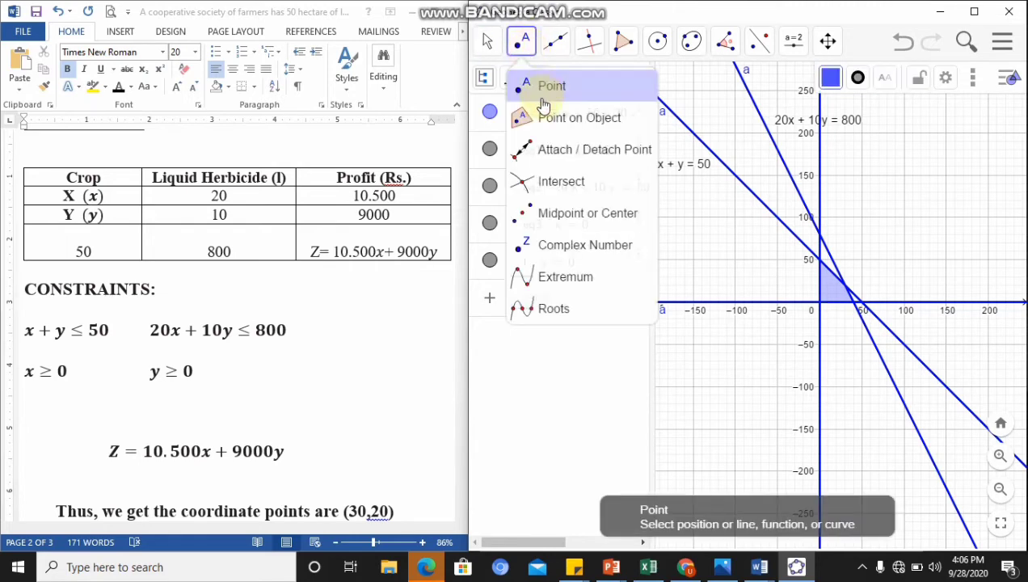
left_click(556, 181)
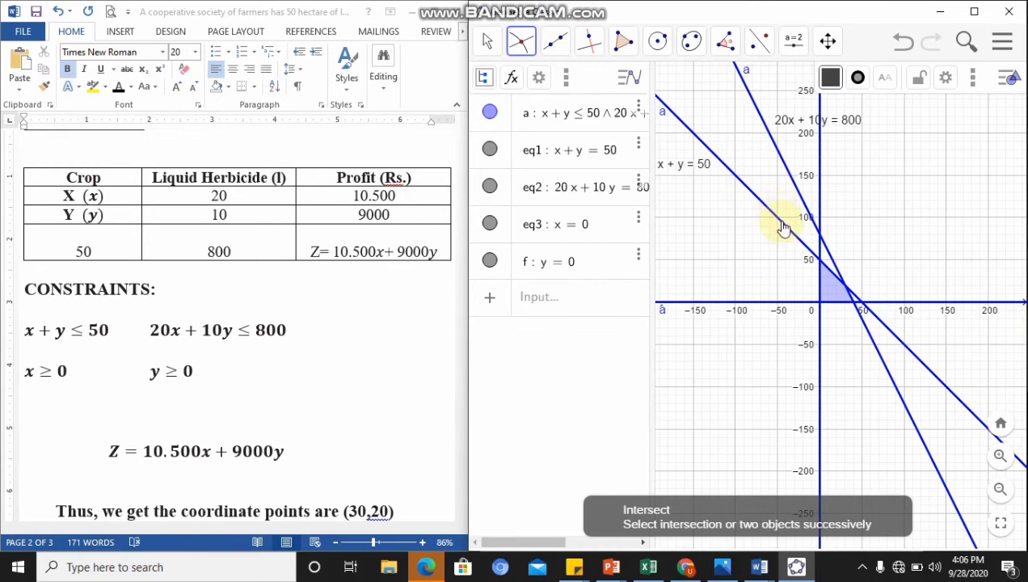
left_click(782, 227)
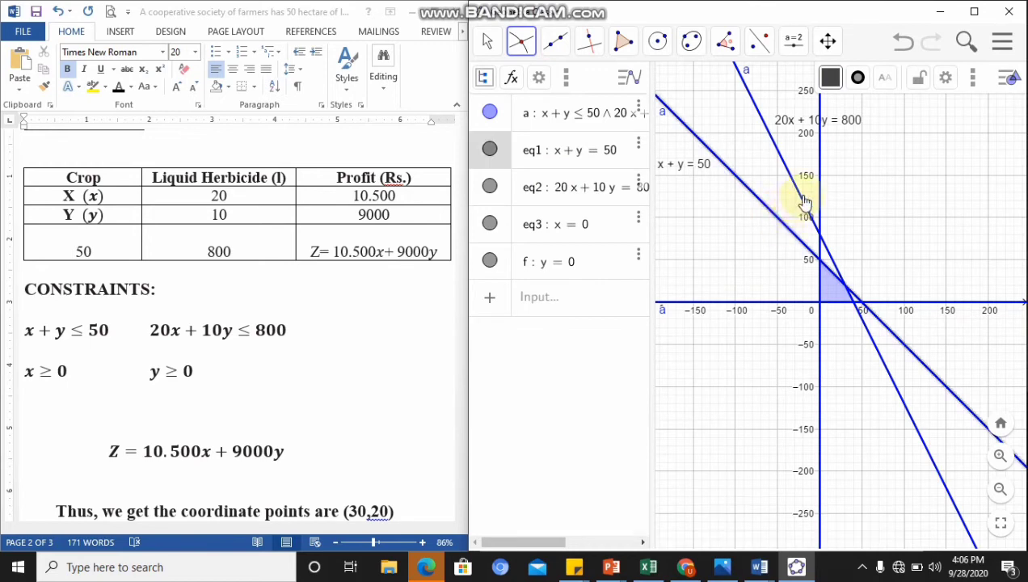
left_click(804, 203)
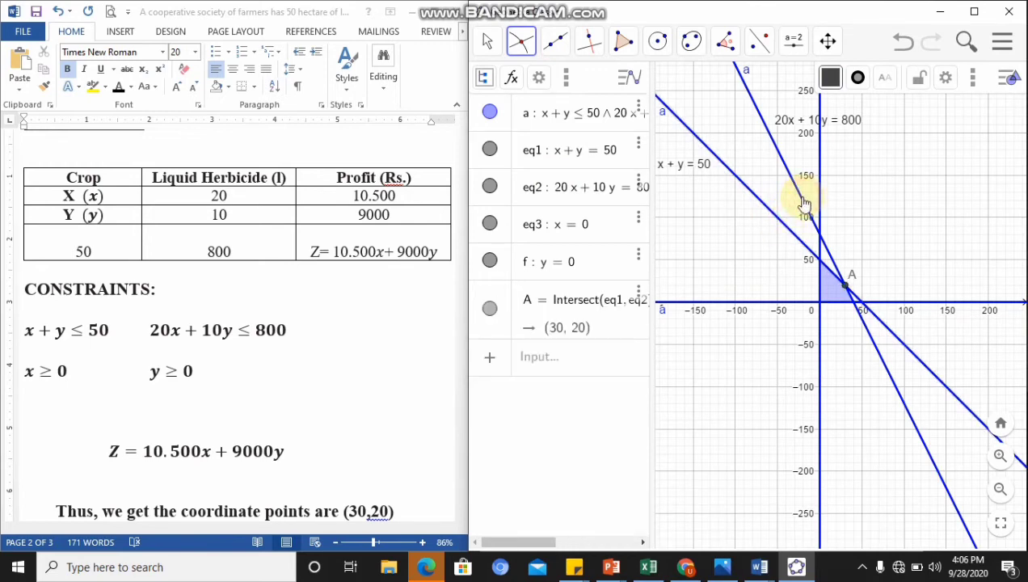
left_click(854, 310)
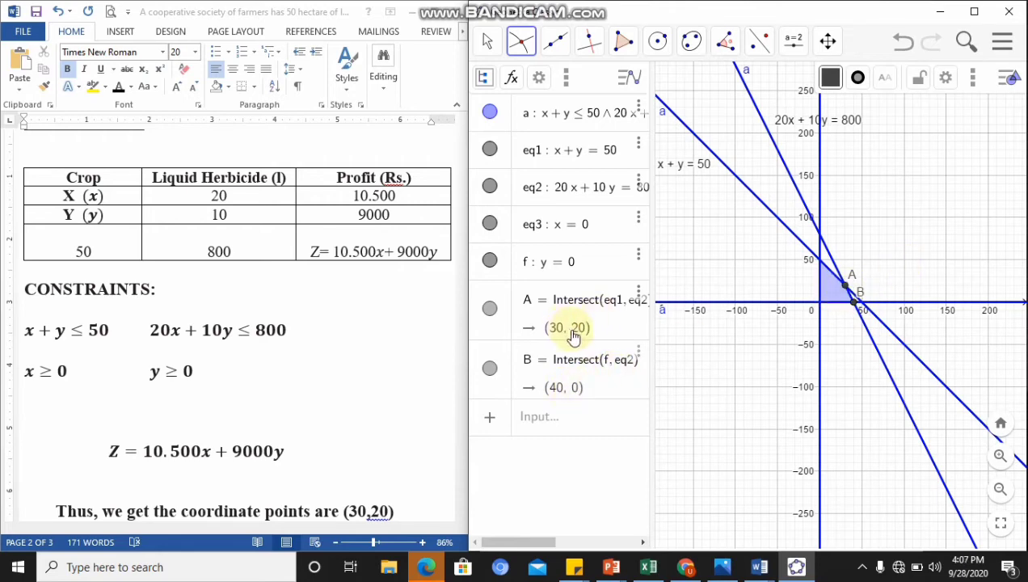
Mark the intersection of the lines x = 0 and y = 0 at the origin
left_click(817, 305)
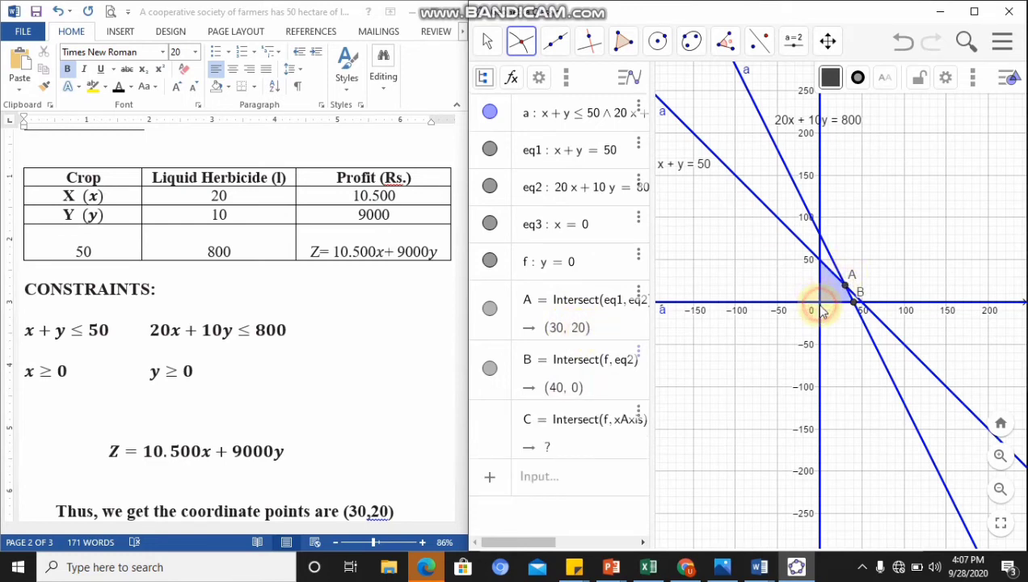
left_click(818, 308)
left_click(817, 309)
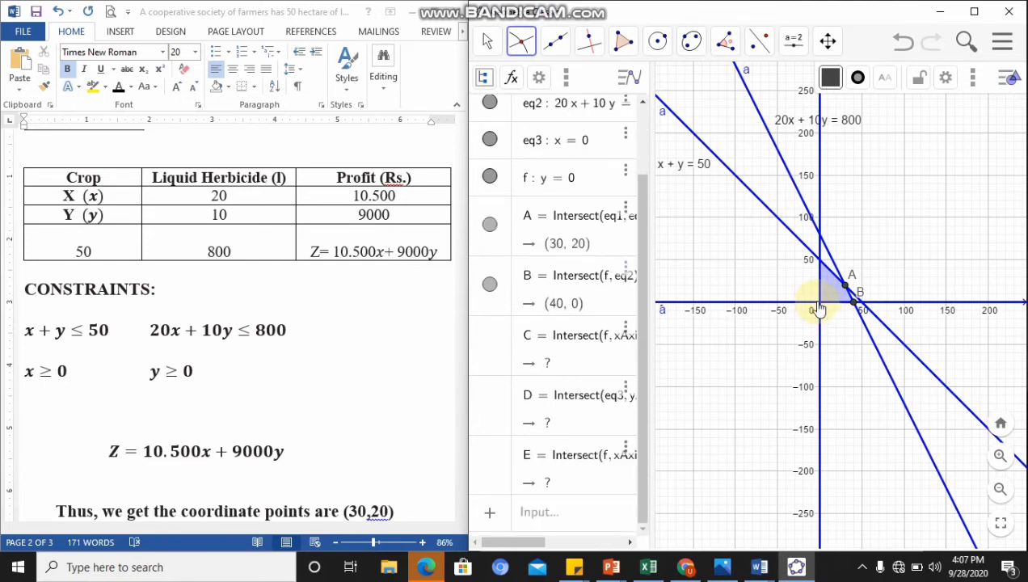
left_click(819, 306)
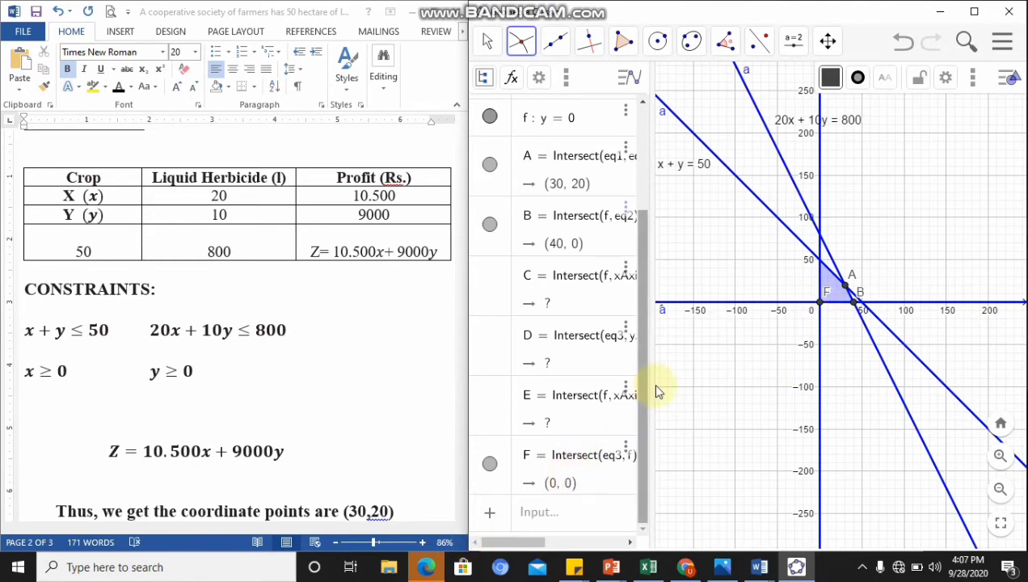
Mark the intersection of the lines x + y = 50 and x = 0 using the Intersect tool
left_click(804, 243)
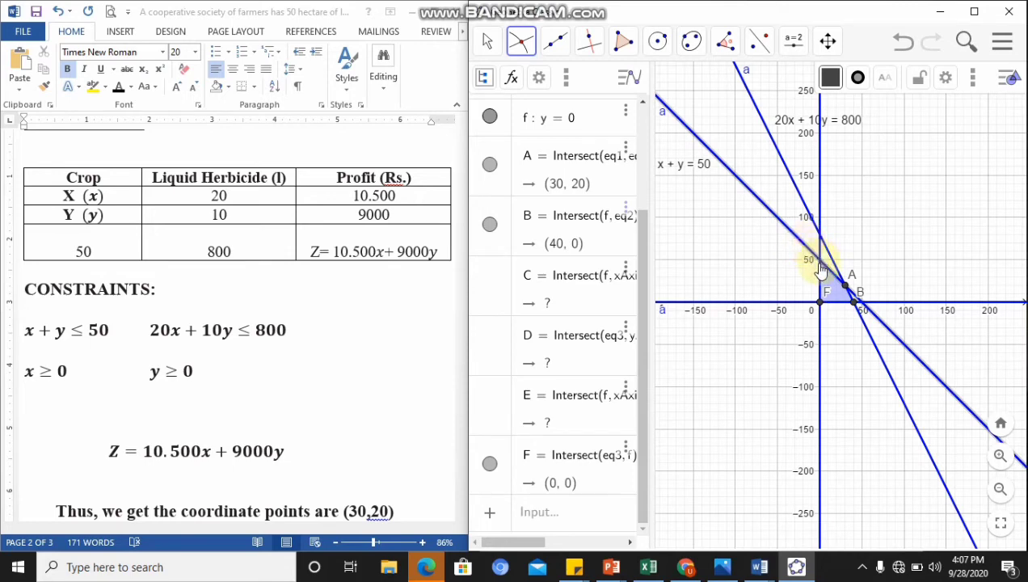
left_click(823, 279)
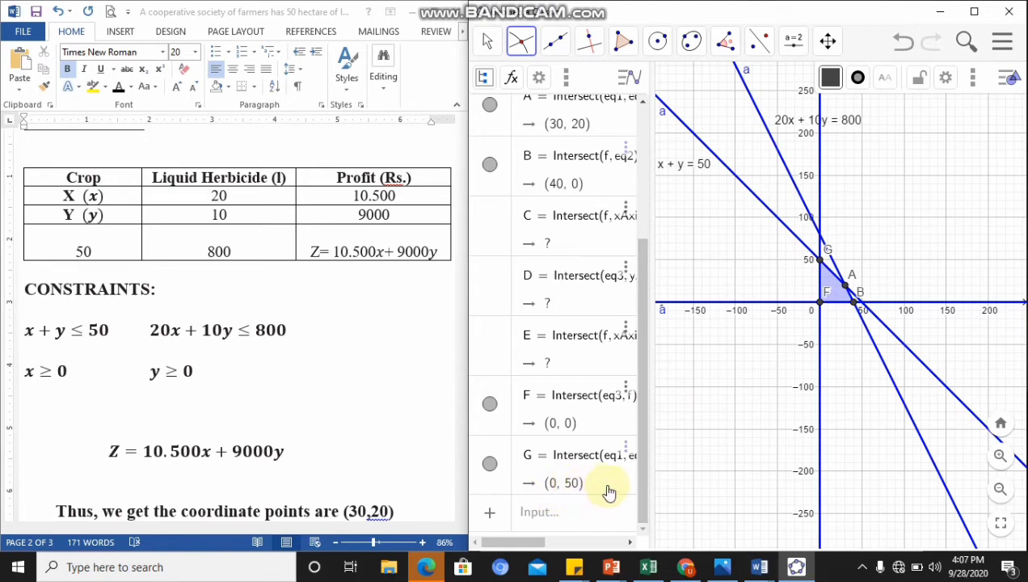
left_click(641, 378)
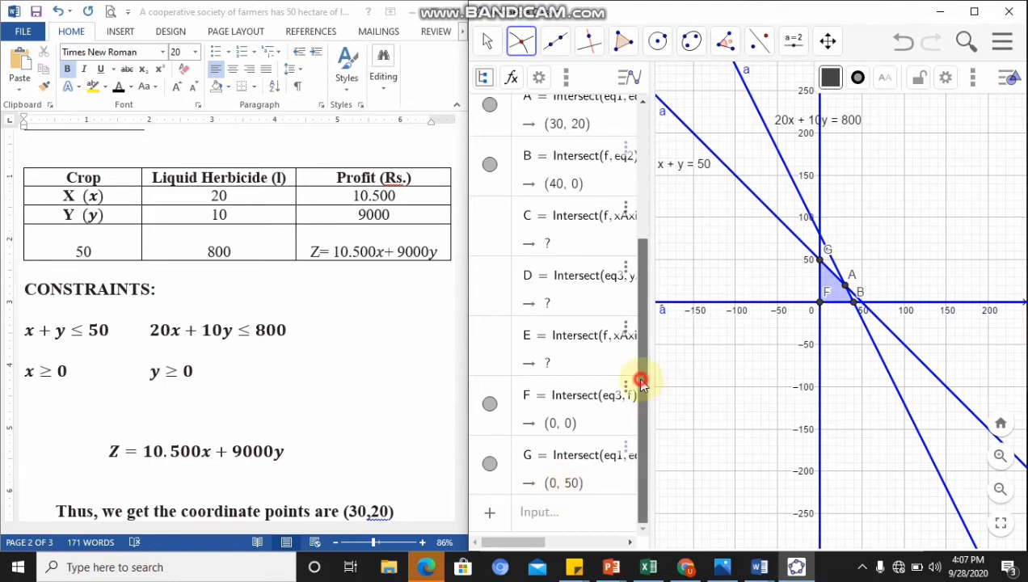
Add the objective function line 10500x + 9000y = k with k as a slider
left_click(562, 514)
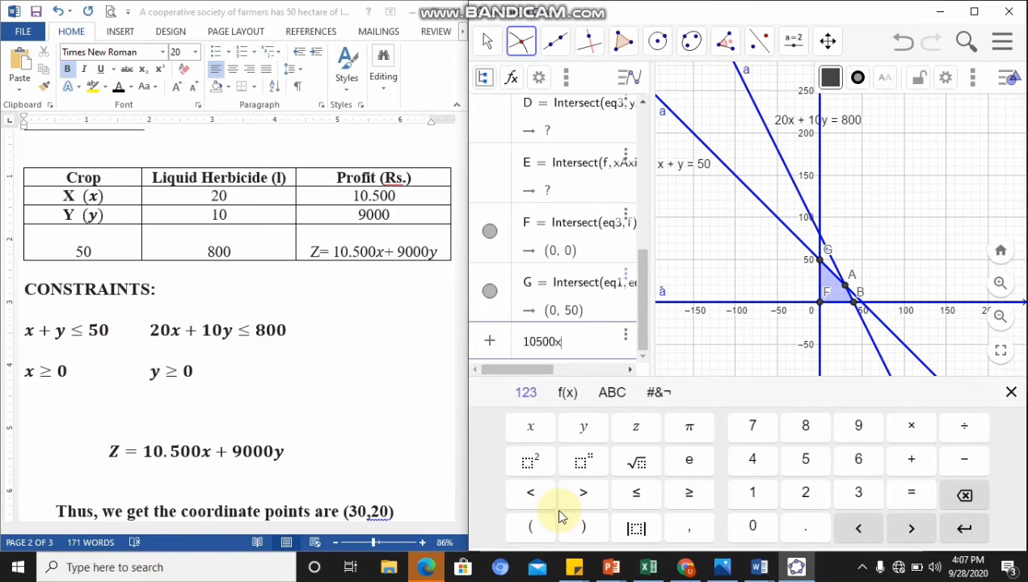
type("+ 9000")
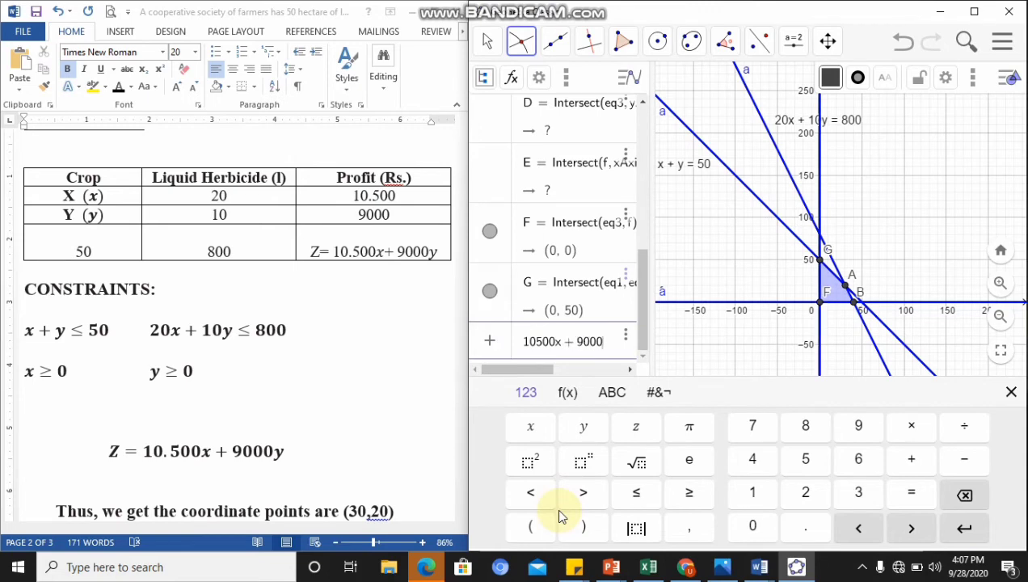
type("y ")
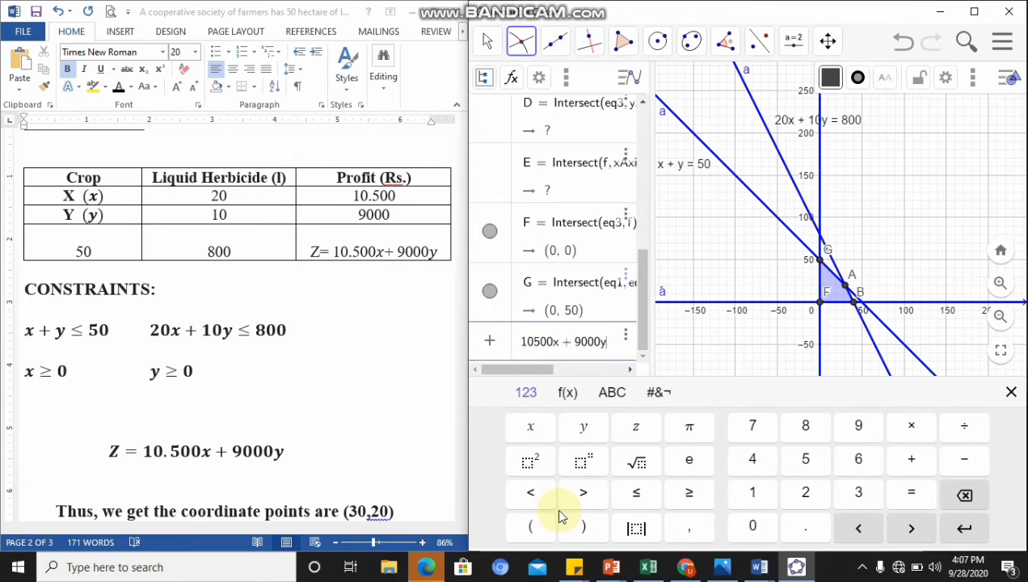
type("= ")
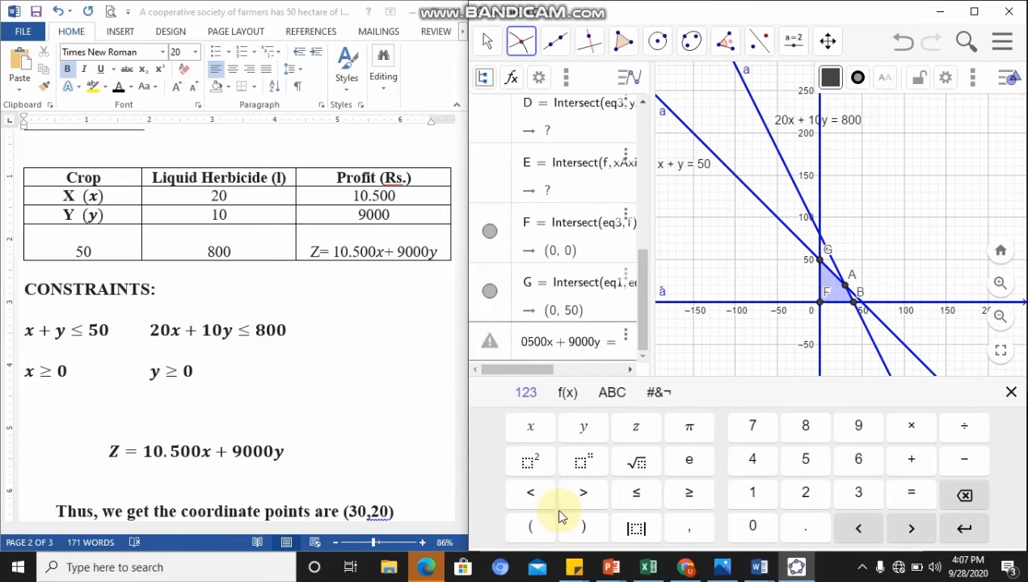
type("k")
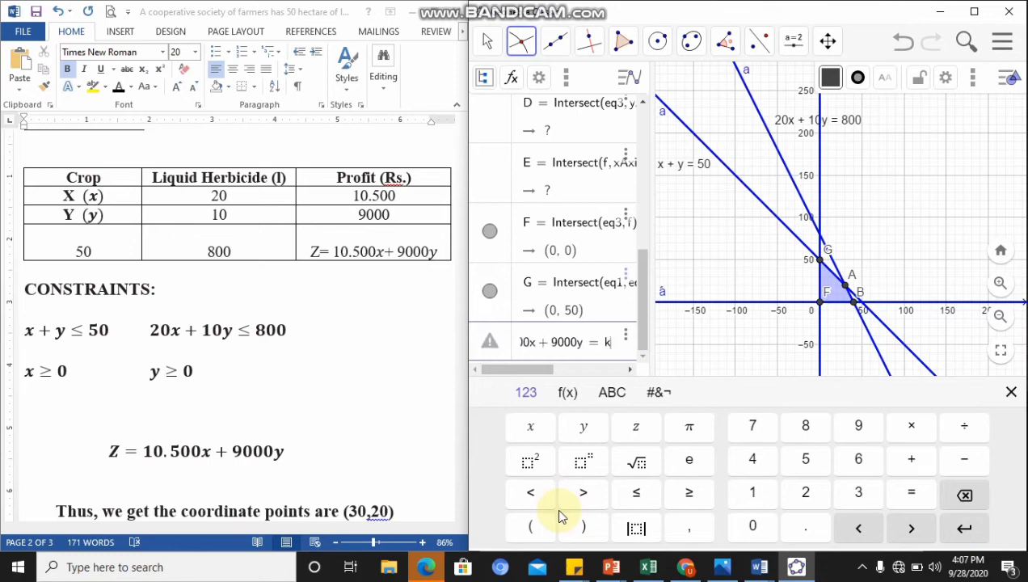
key("Return")
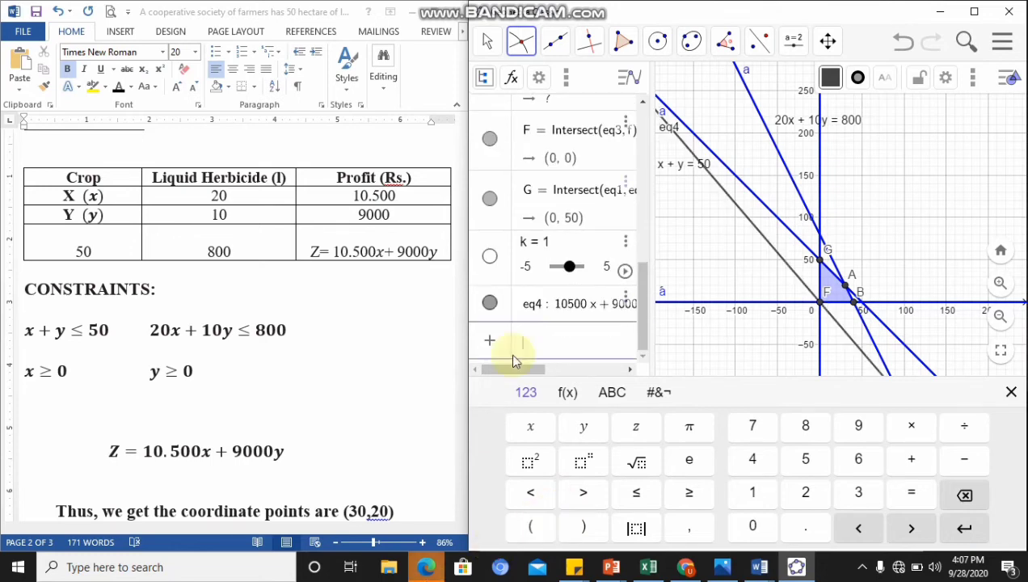
left_click(527, 268)
left_click(531, 271)
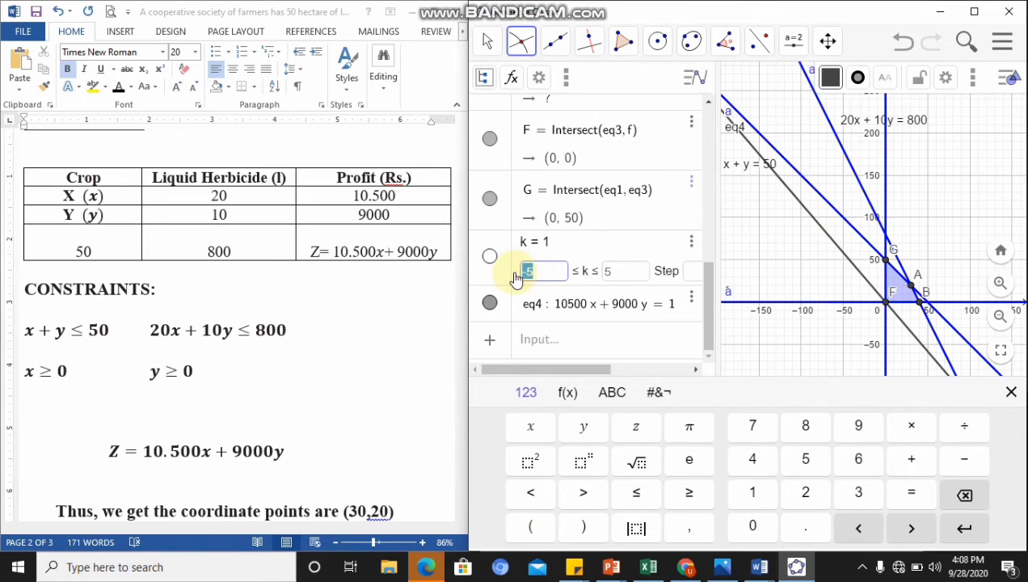
type("0")
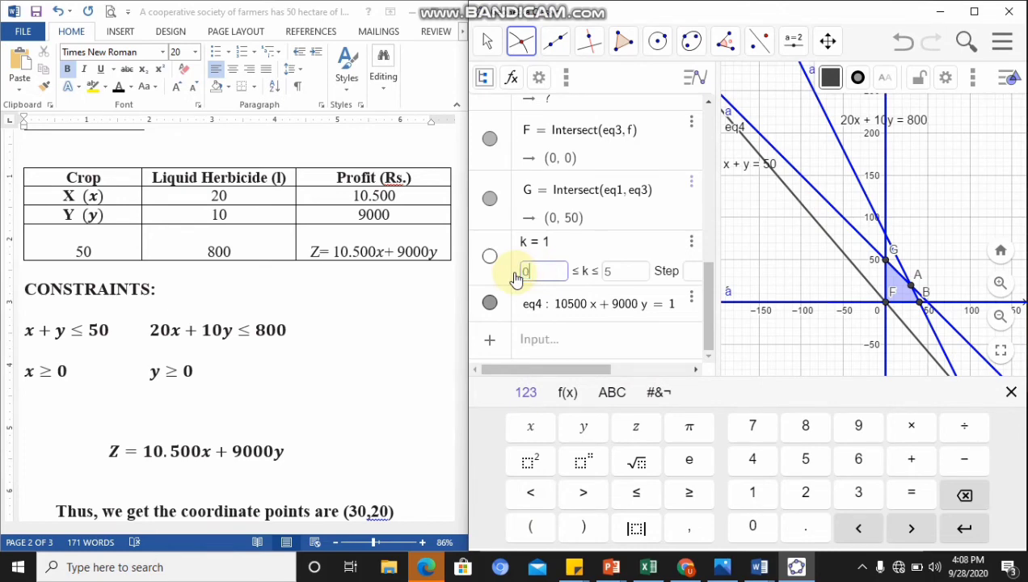
left_click(605, 273)
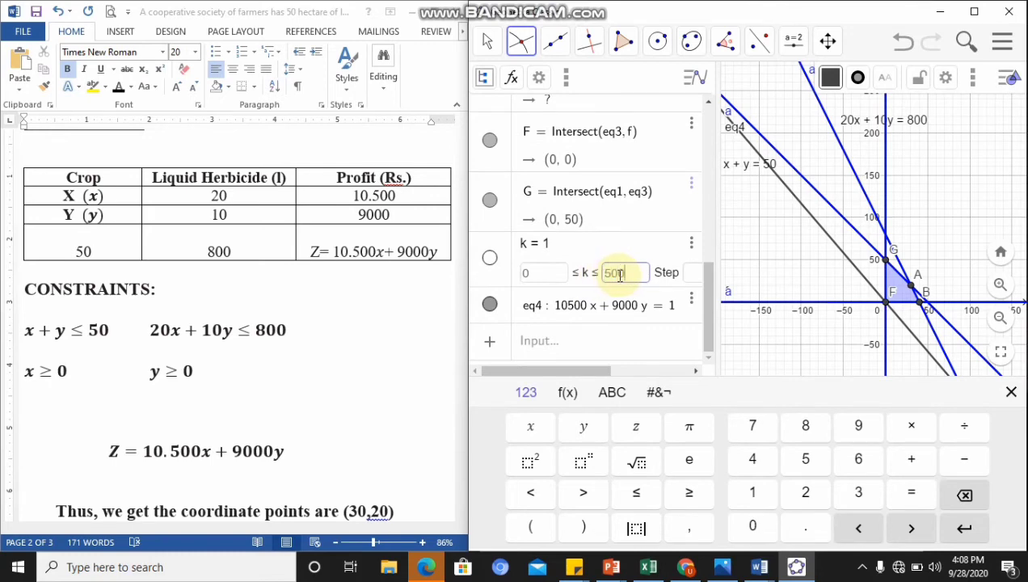
type("500000")
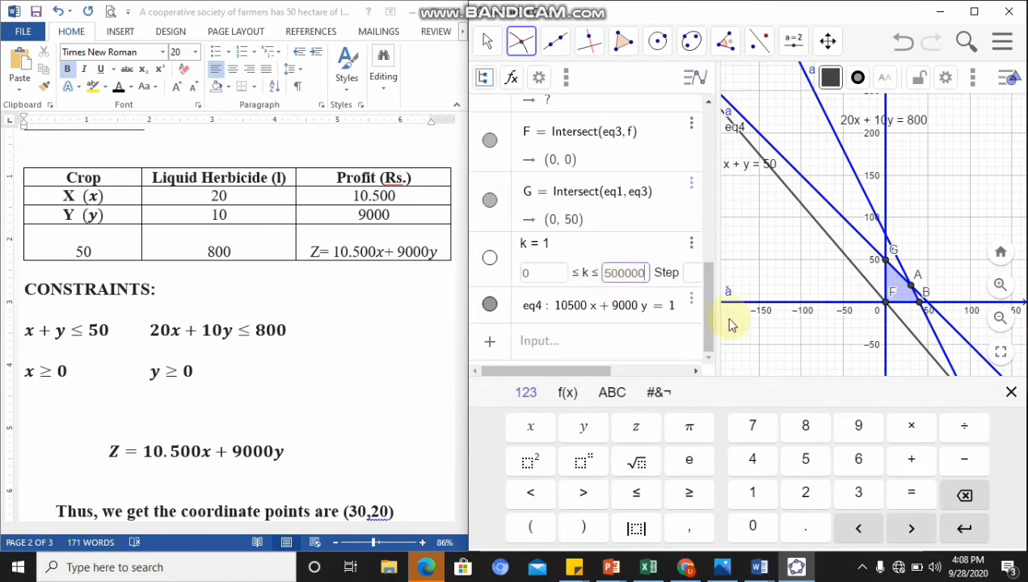
key("Escape")
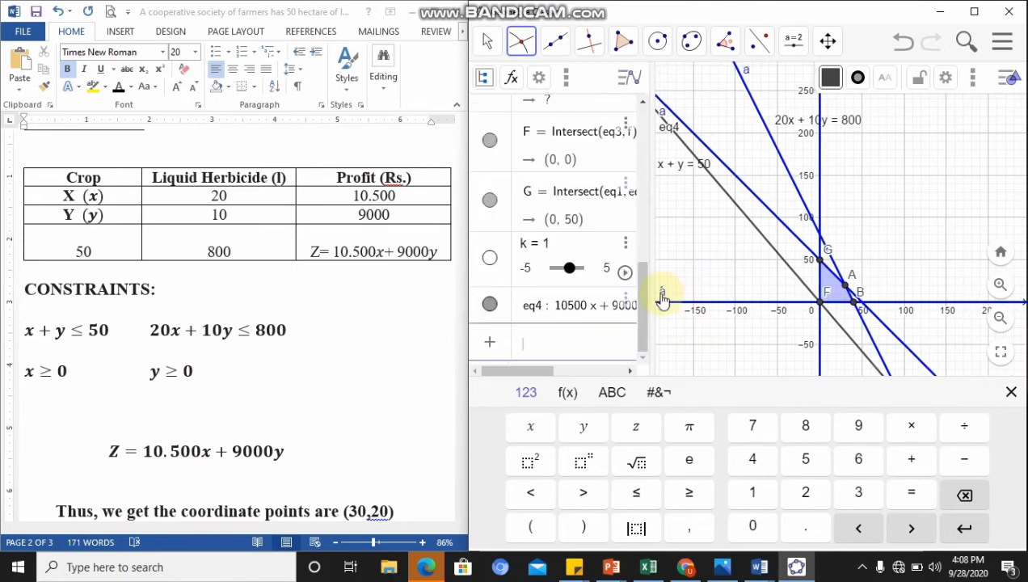
Show the k slider in the graph area
left_click(528, 267)
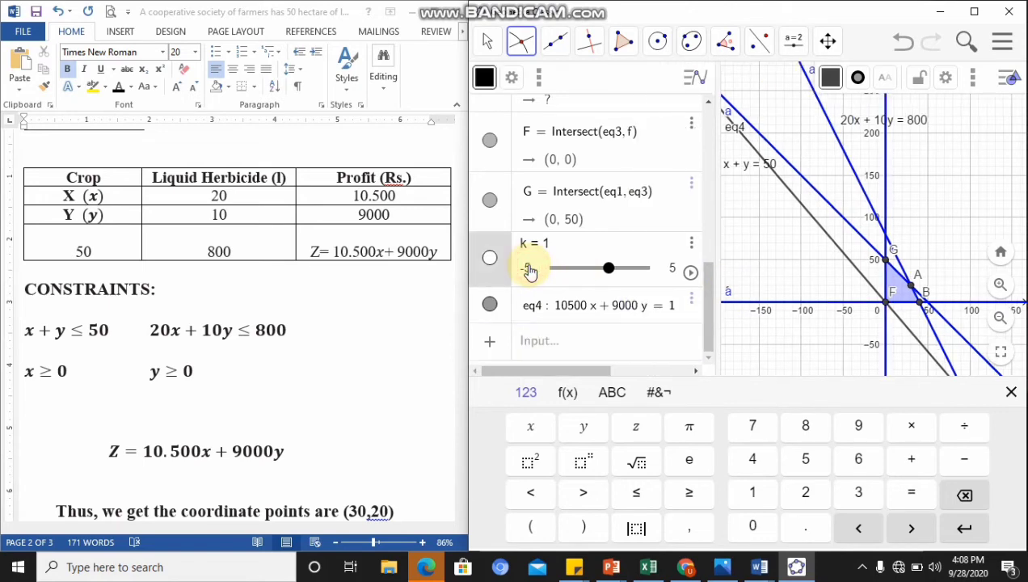
left_click(692, 247)
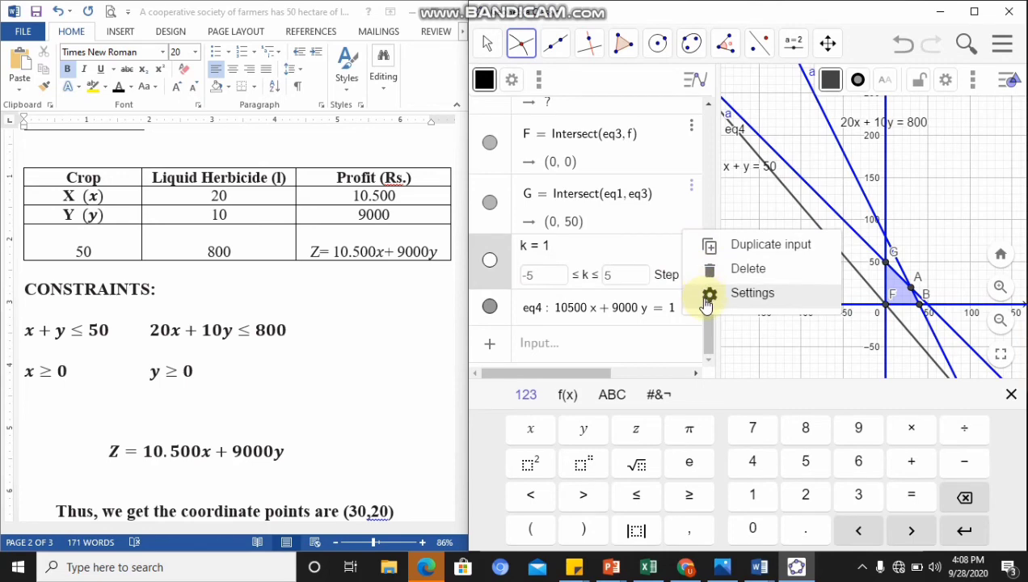
left_click(490, 261)
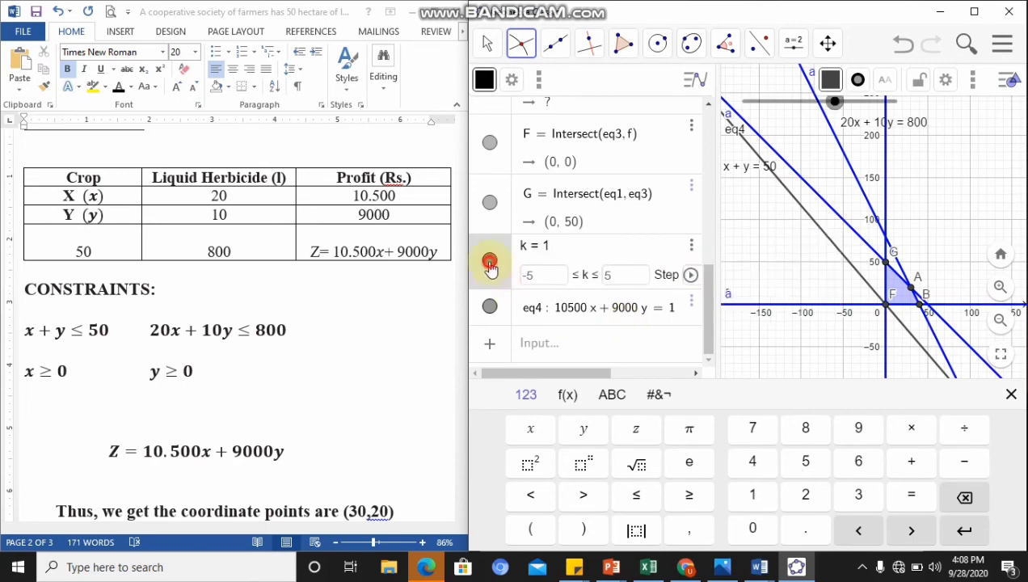
Set the k slider's range from 0 to 500000 and widen the algebra list
left_click(538, 281)
key("BackSpace")
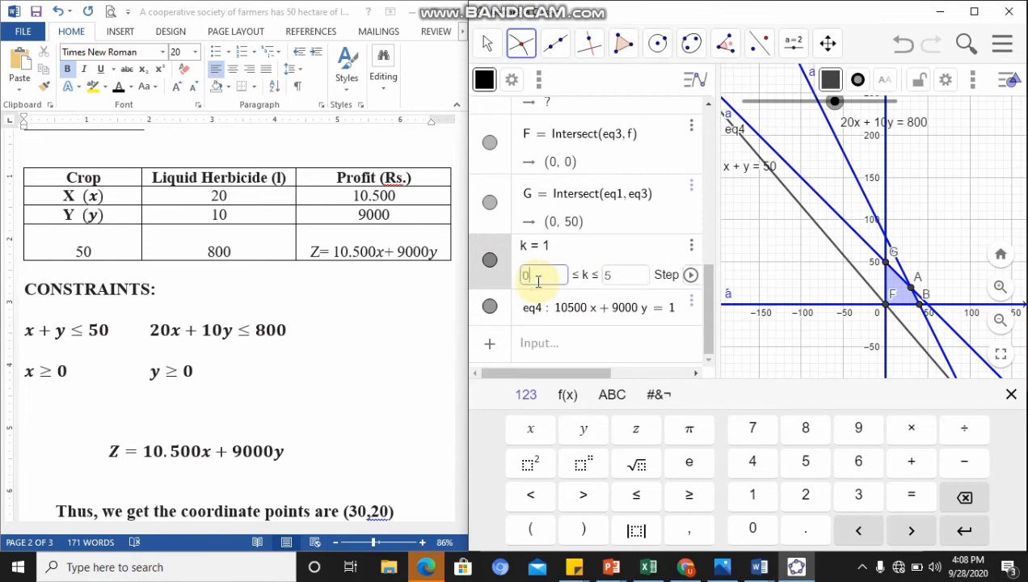
type("0")
left_click(629, 277)
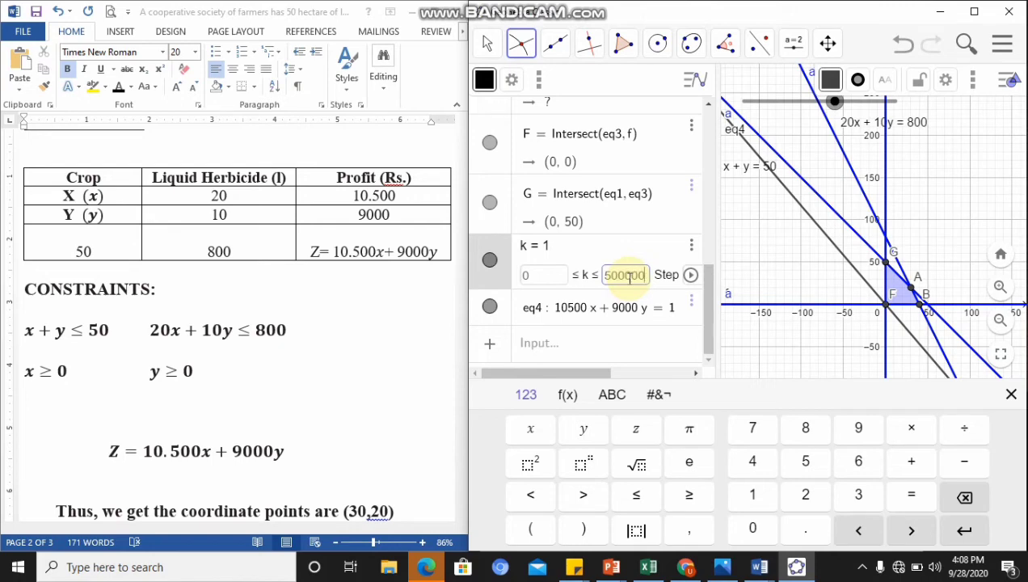
type("00000")
key("Return")
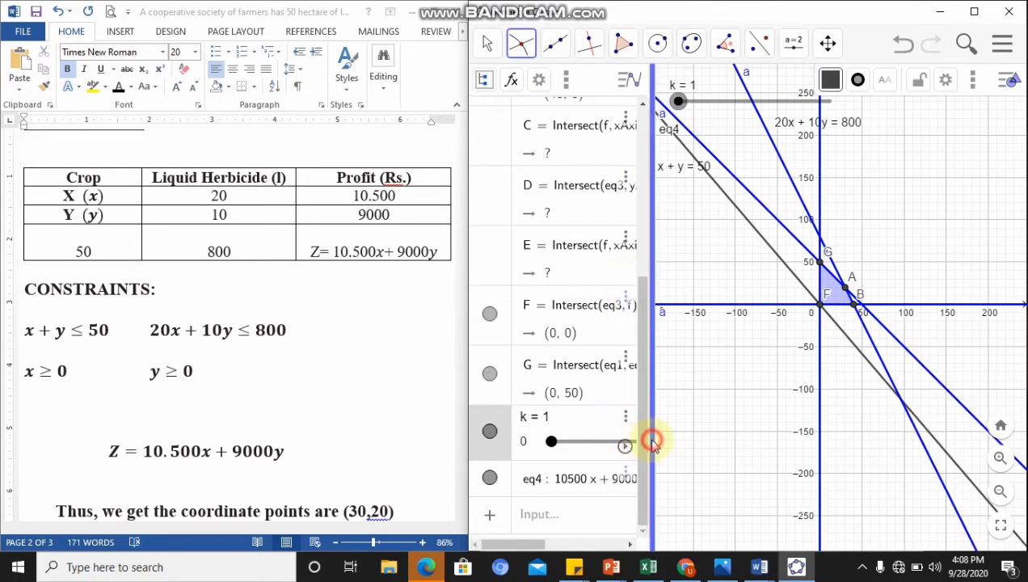
left_click_drag(653, 439, 677, 438)
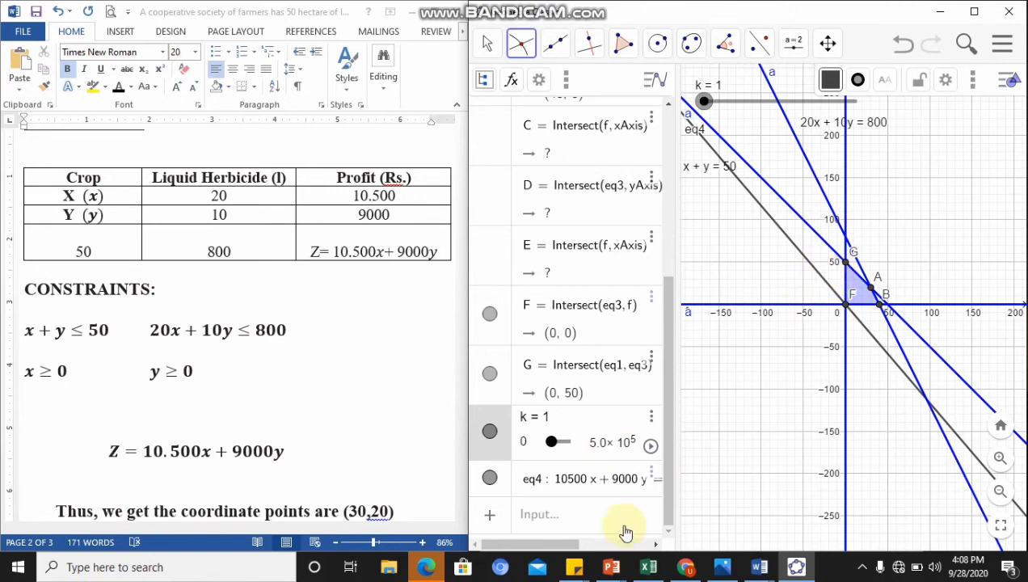
left_click(649, 469)
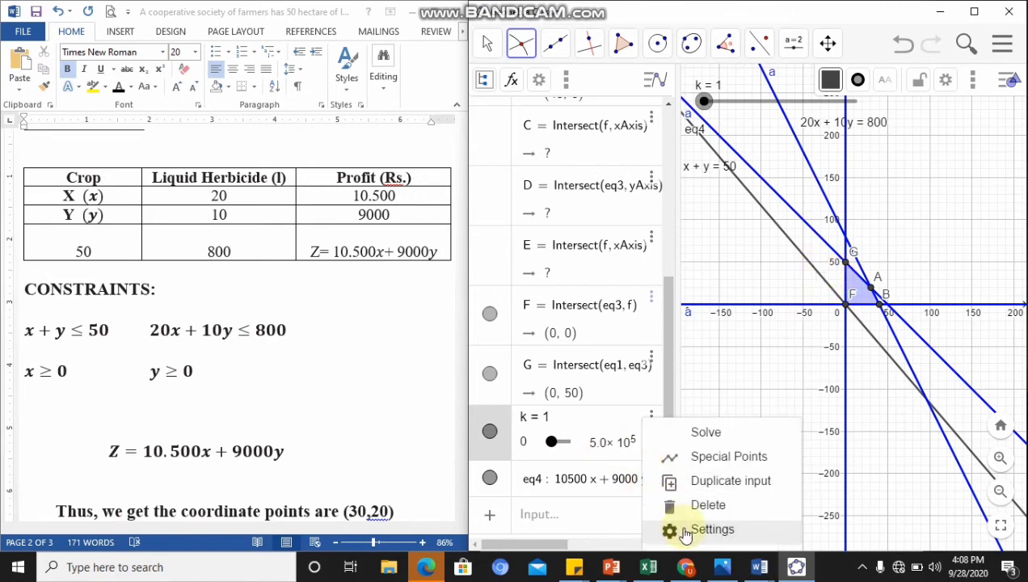
left_click(733, 527)
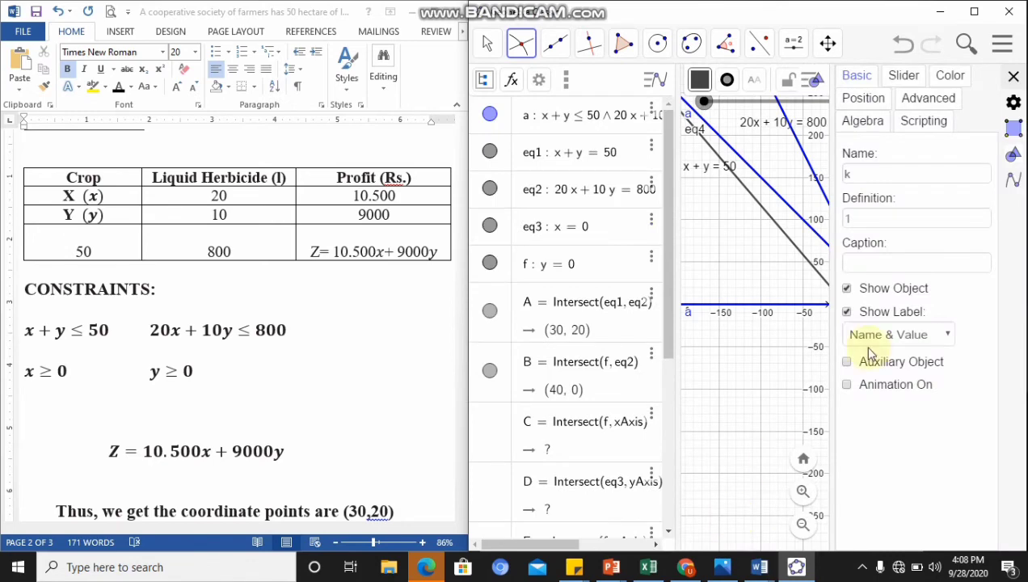
left_click(1014, 76)
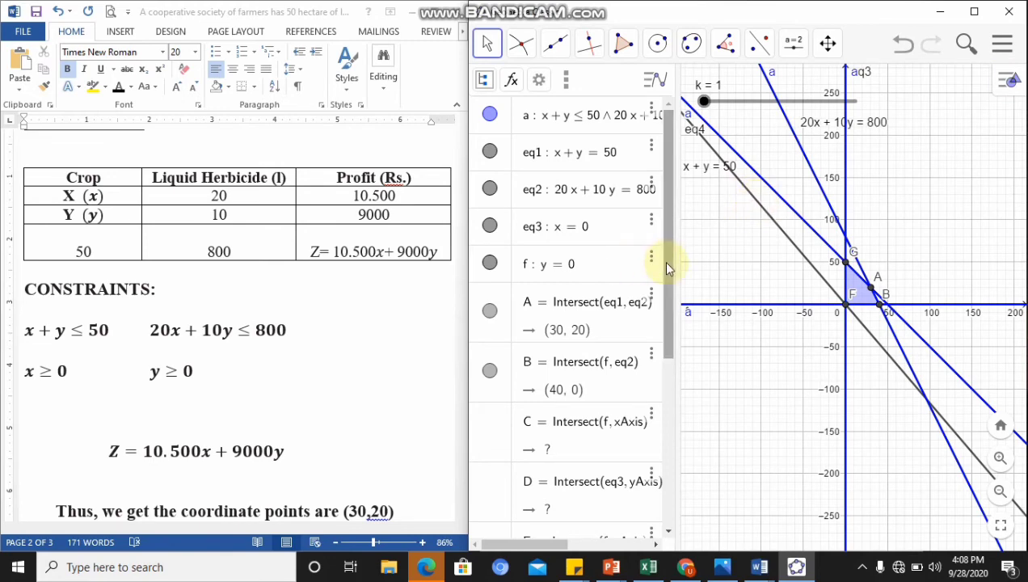
scroll(664, 266, "down", 1)
scroll(680, 496, "down", 5)
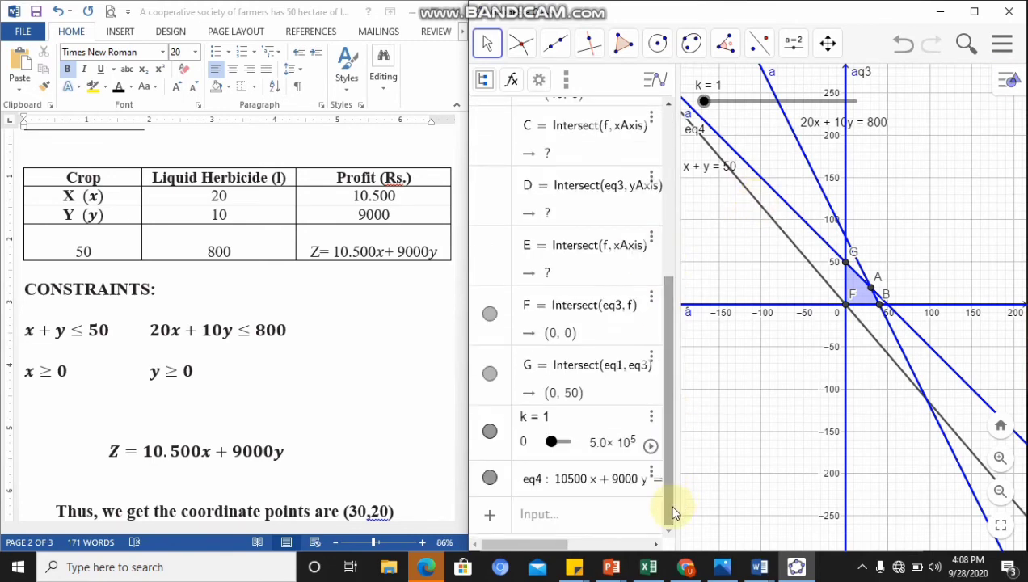